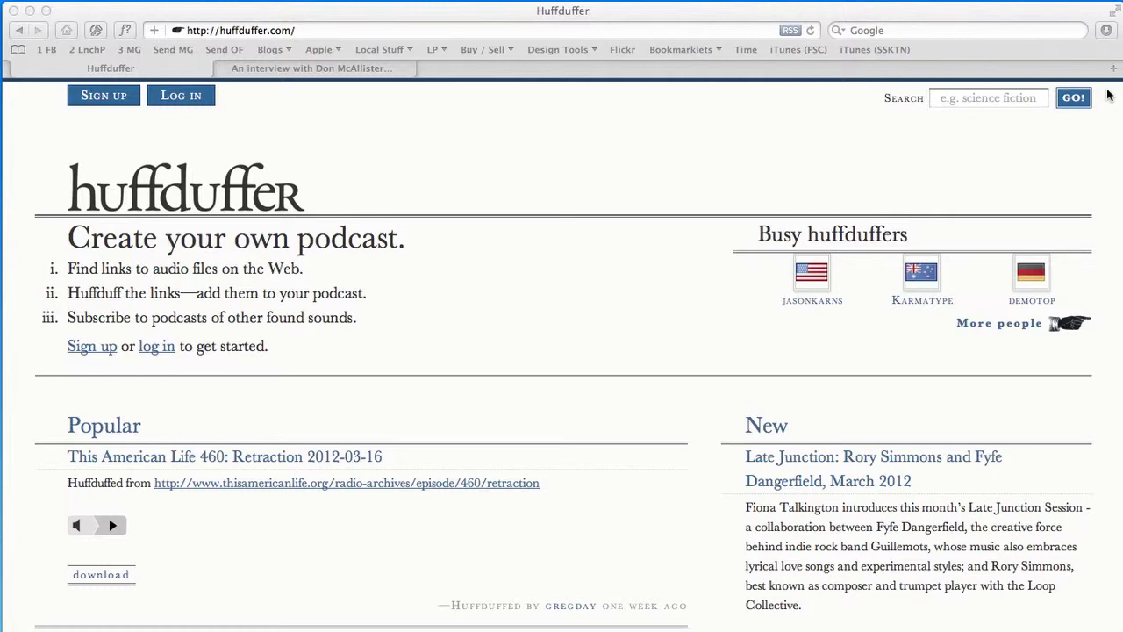
Open the Huffduffer sign-up form and enter 'username' as the username
left_click(606, 299)
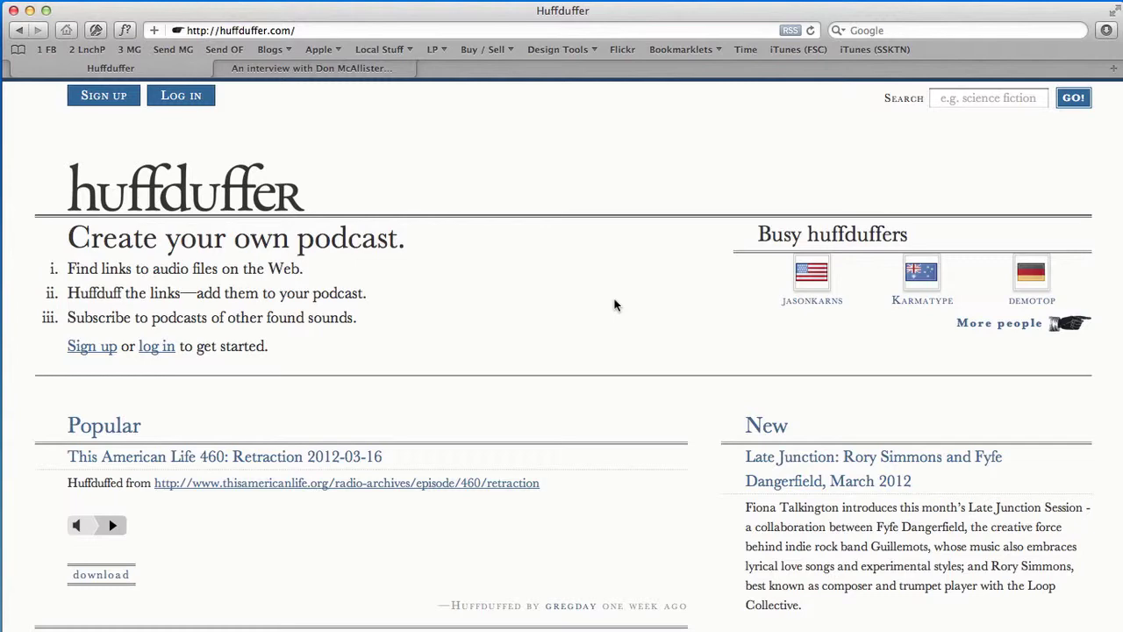
scroll(538, 379, "down", 3)
scroll(537, 377, "up", 3)
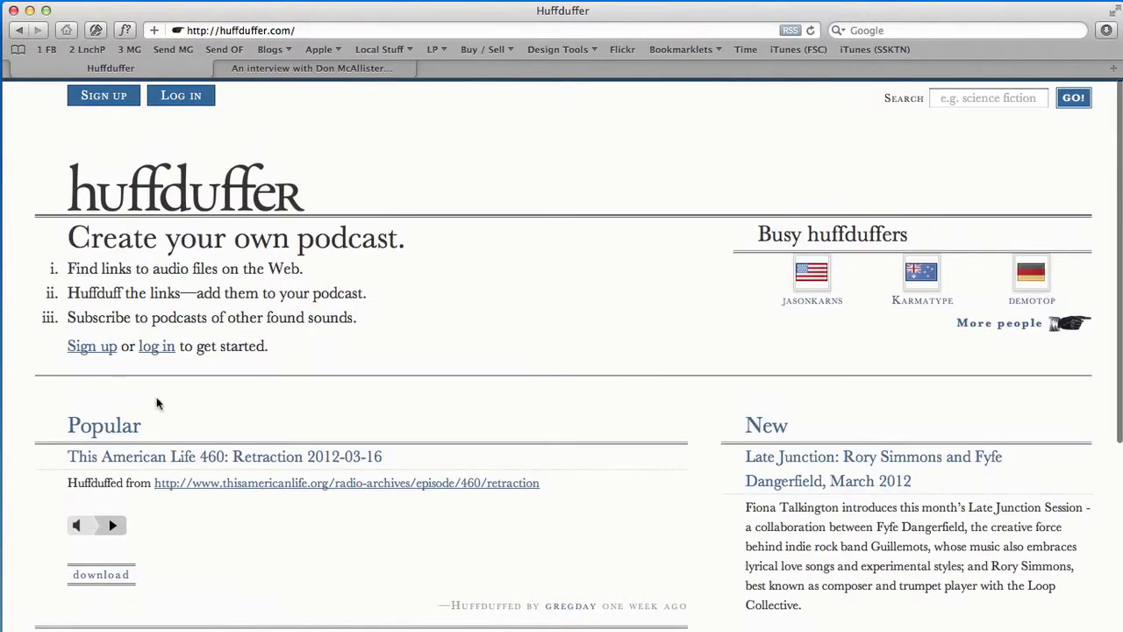
left_click(84, 96)
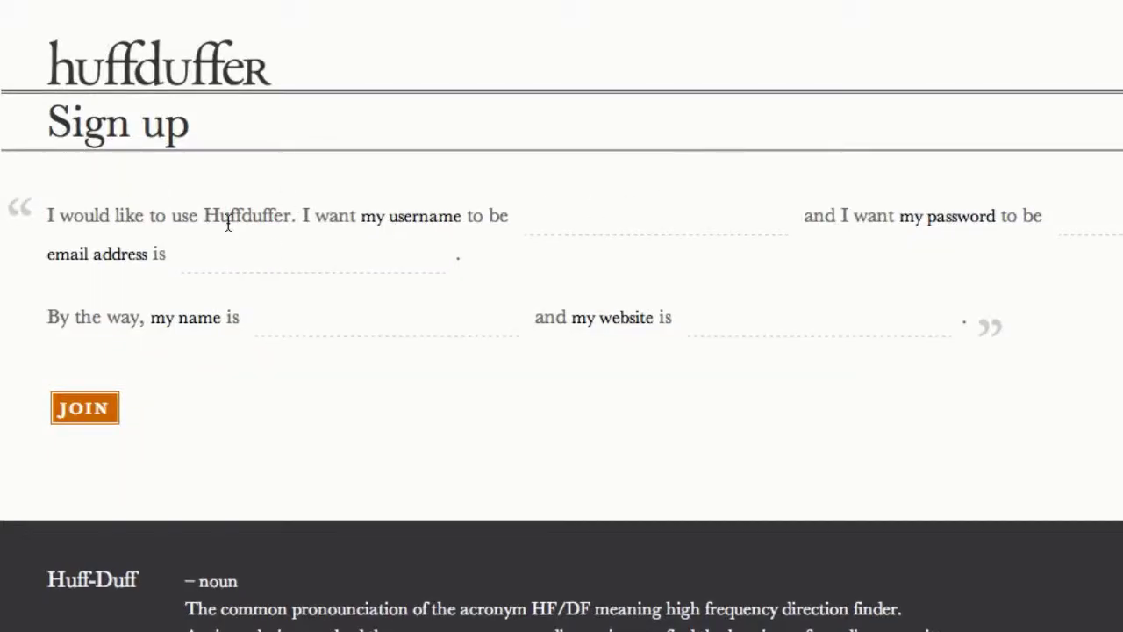
left_click(786, 234)
type("myusername")
Fill in the password, the e-mail address, the name and the personal website fields
key("Tab")
type("•••••")
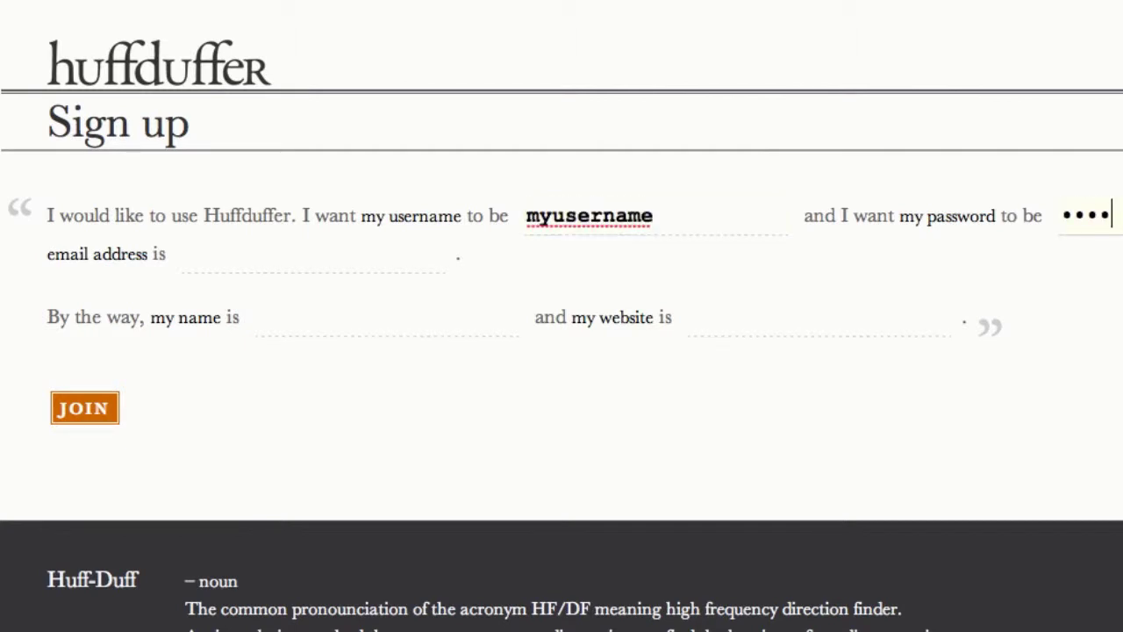
key("Tab")
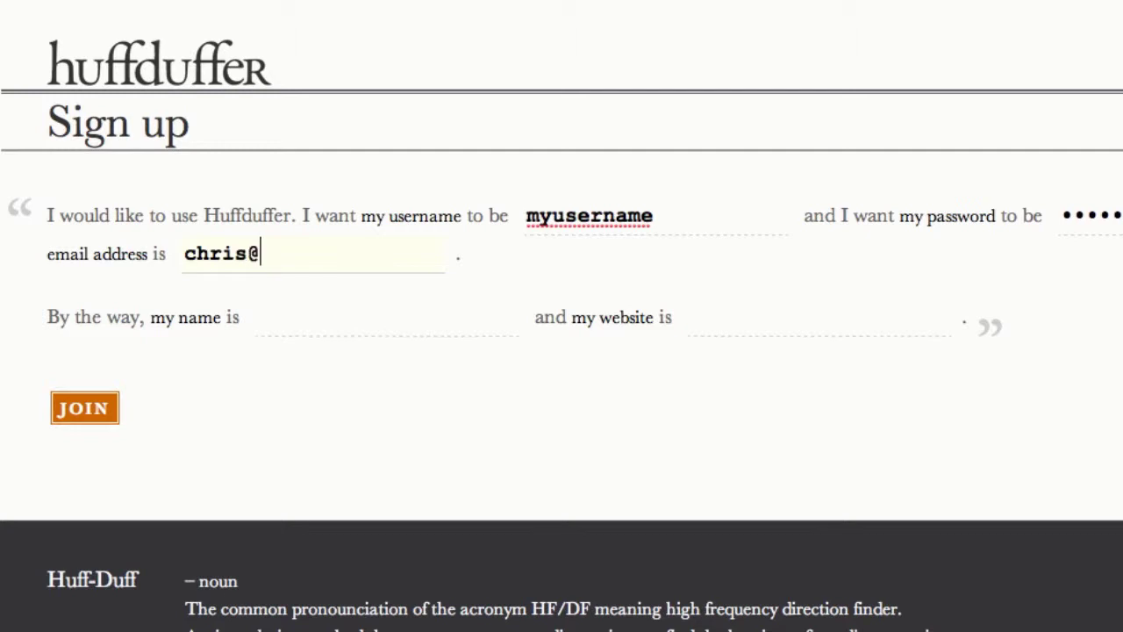
key("Tab")
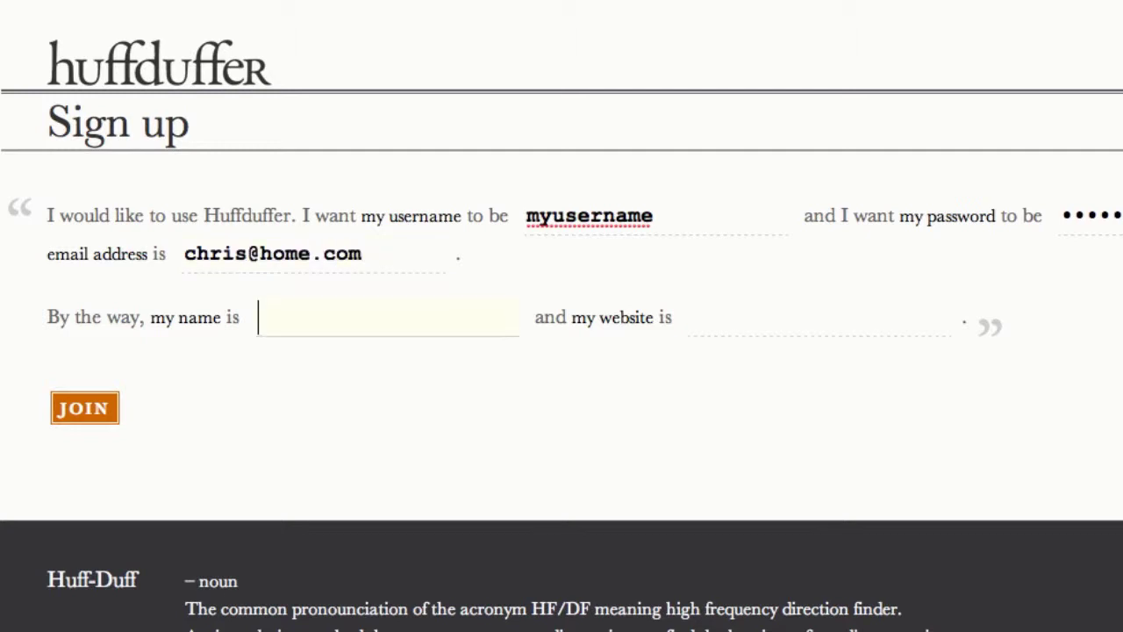
type("Chris")
key("Tab")
type("www.")
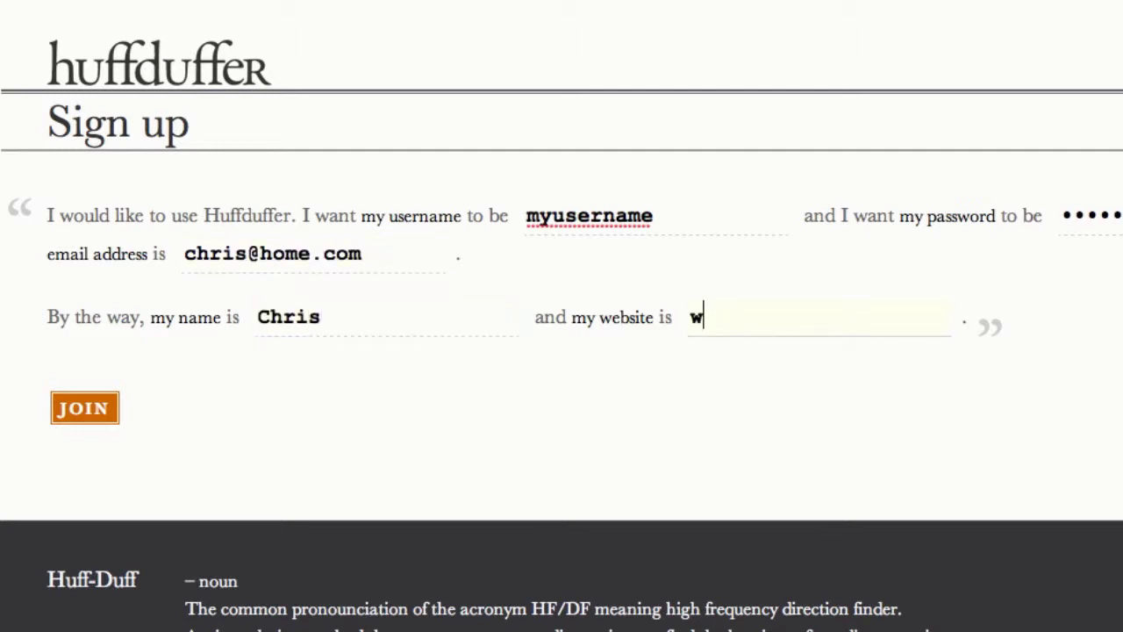
type("chrisenns.com")
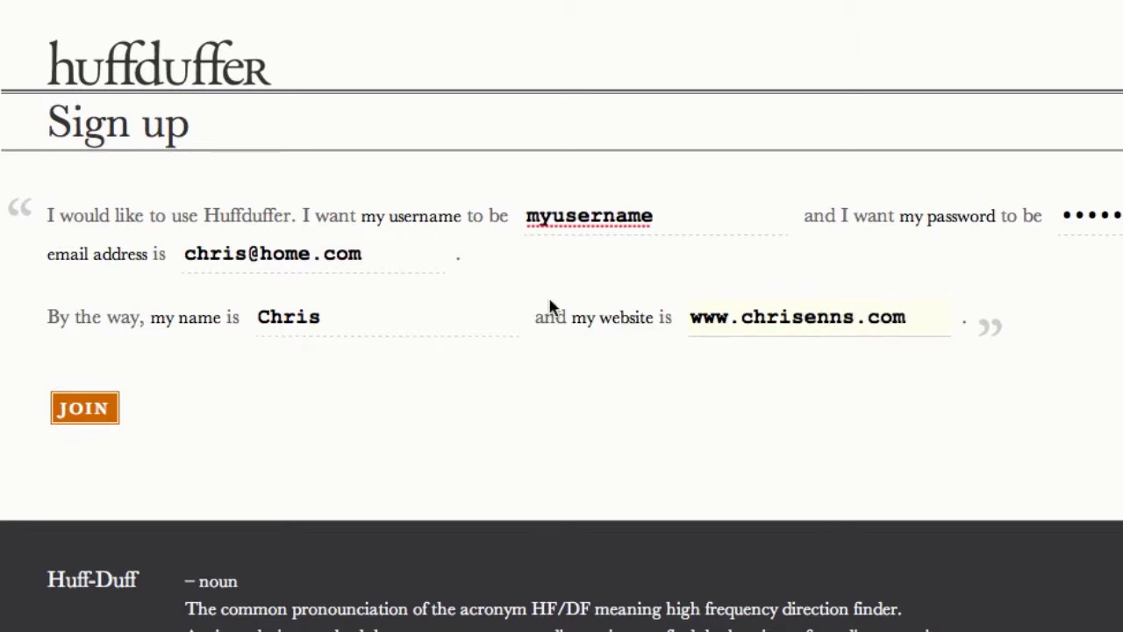
Log in with the saved 1Password credentials, then switch to the SSKTN episode 20 tab
left_click(178, 85)
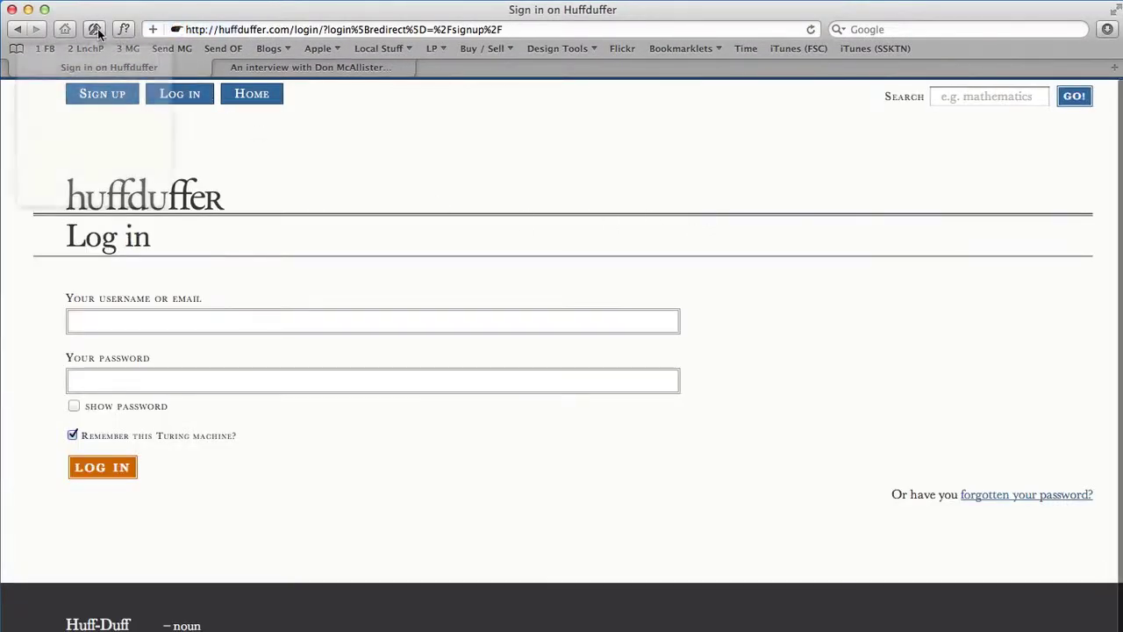
left_click(94, 29)
left_click(119, 101)
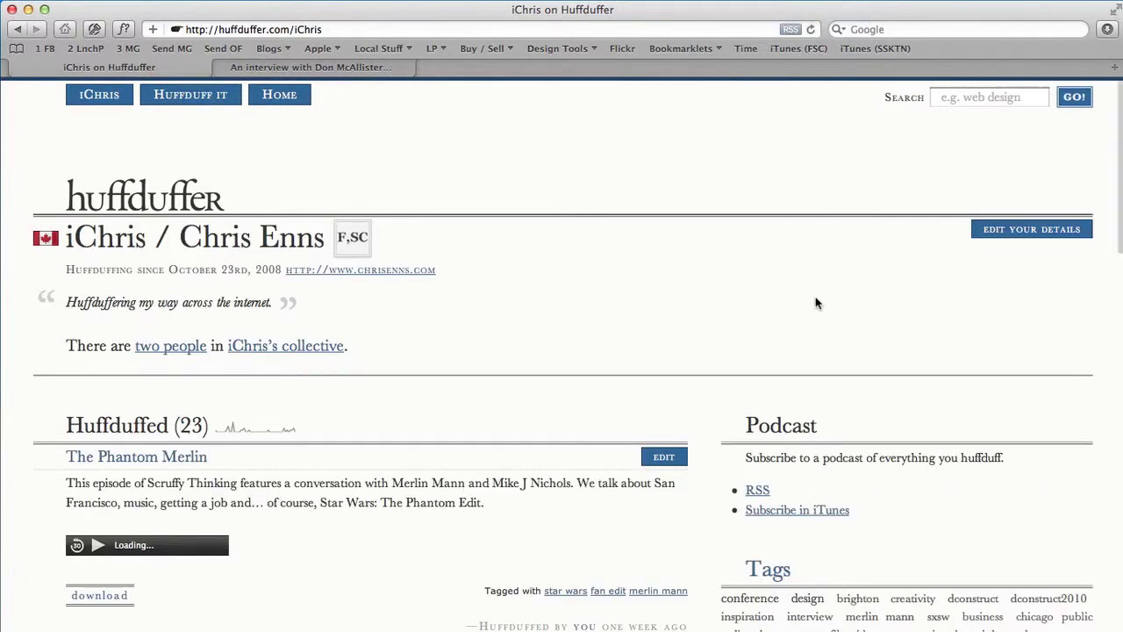
scroll(534, 431, "down", 2)
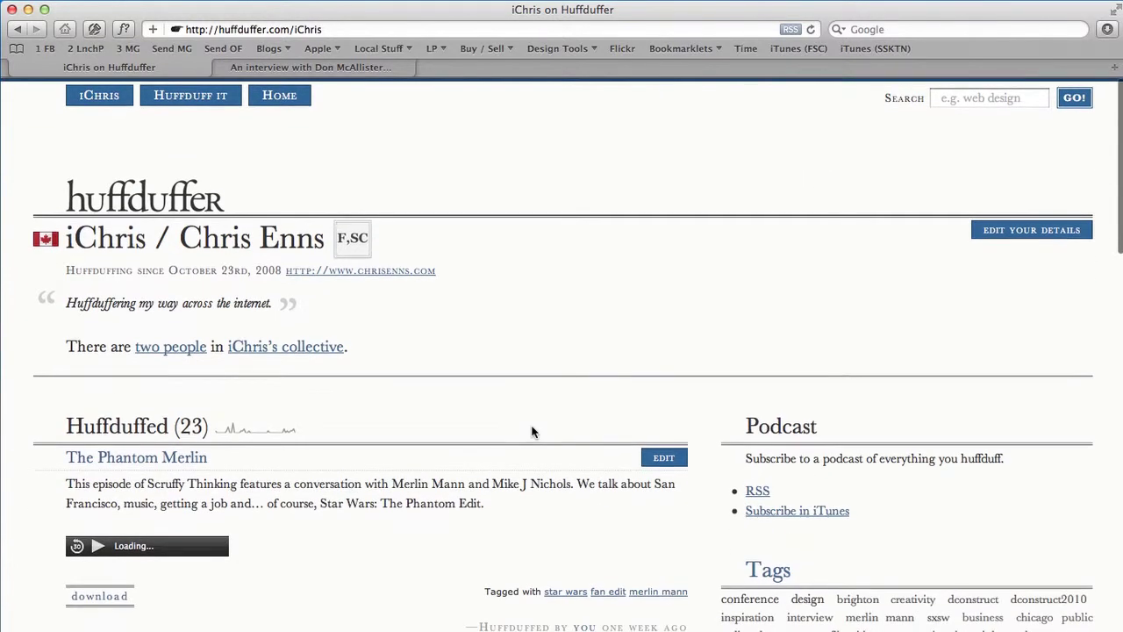
left_click(344, 68)
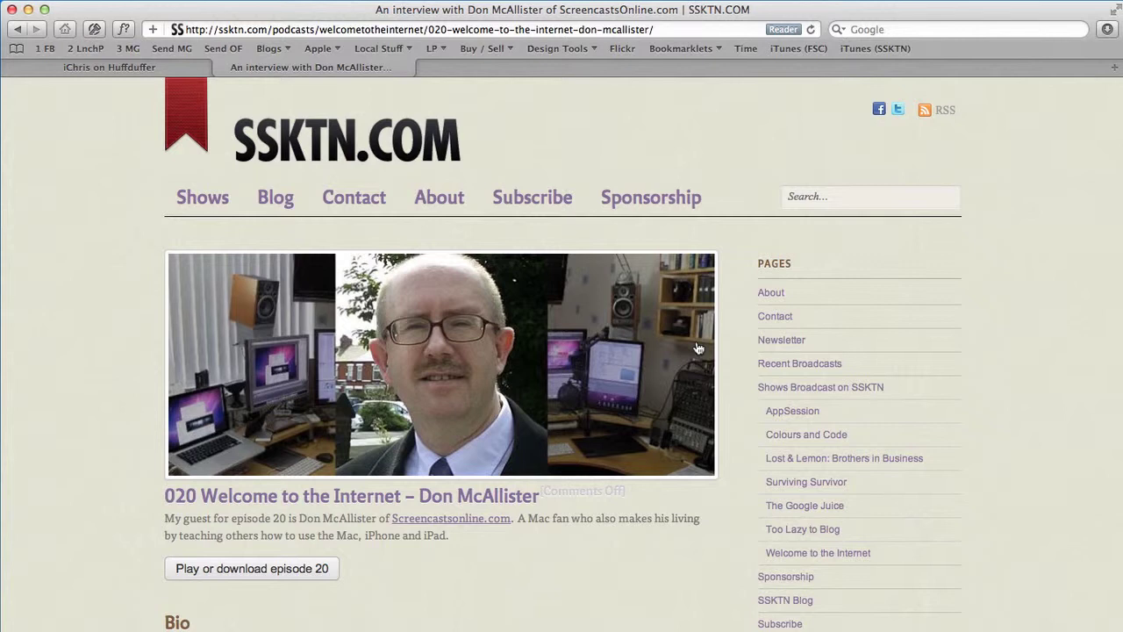
On the profile, preview the empty Huffduff it form's URL, Title, Description and Tags fields
left_click(143, 63)
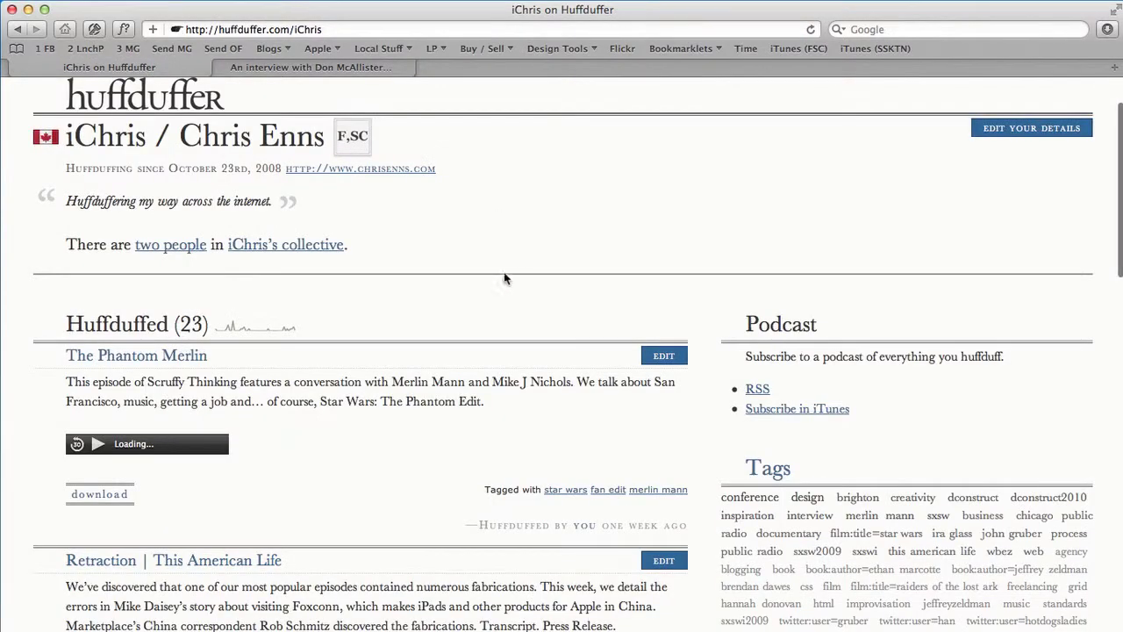
scroll(478, 298, "up", 3)
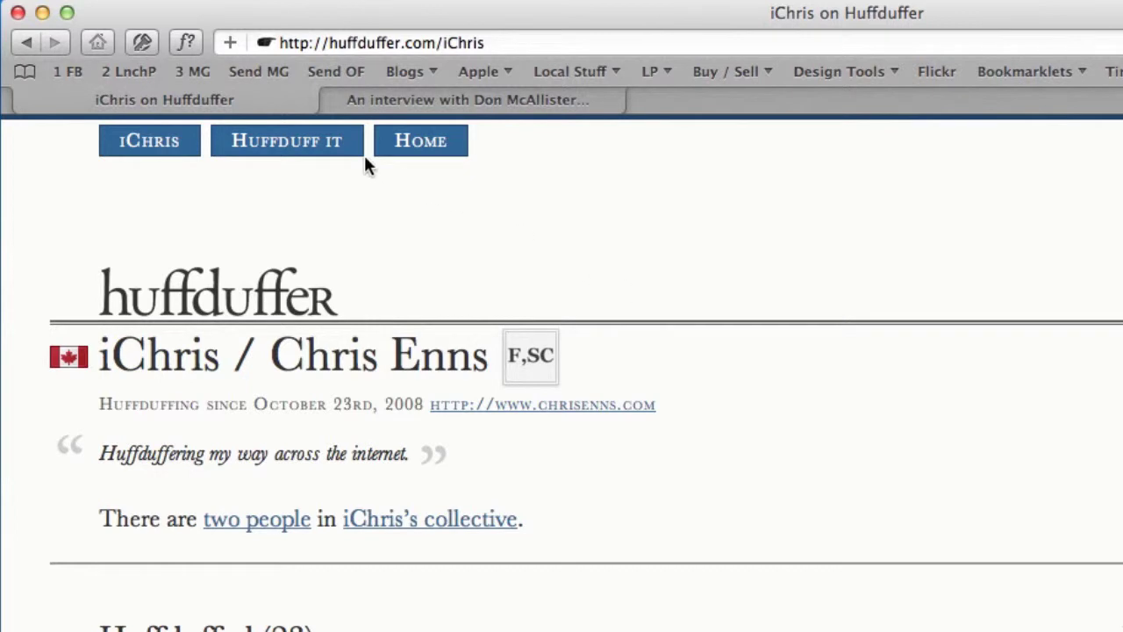
left_click(314, 149)
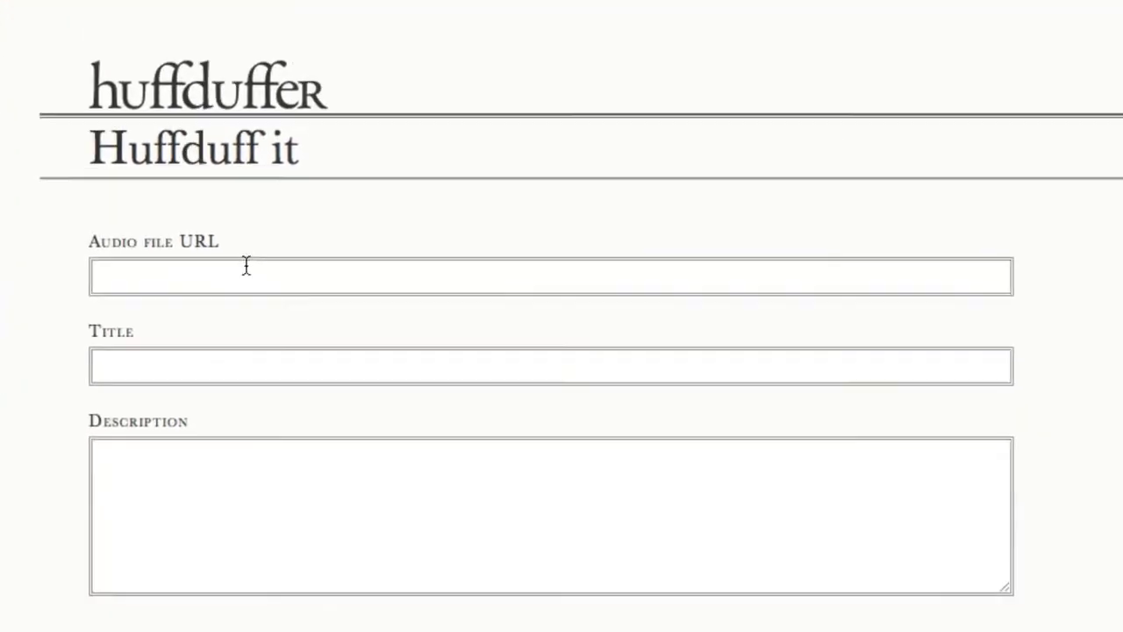
left_click(249, 298)
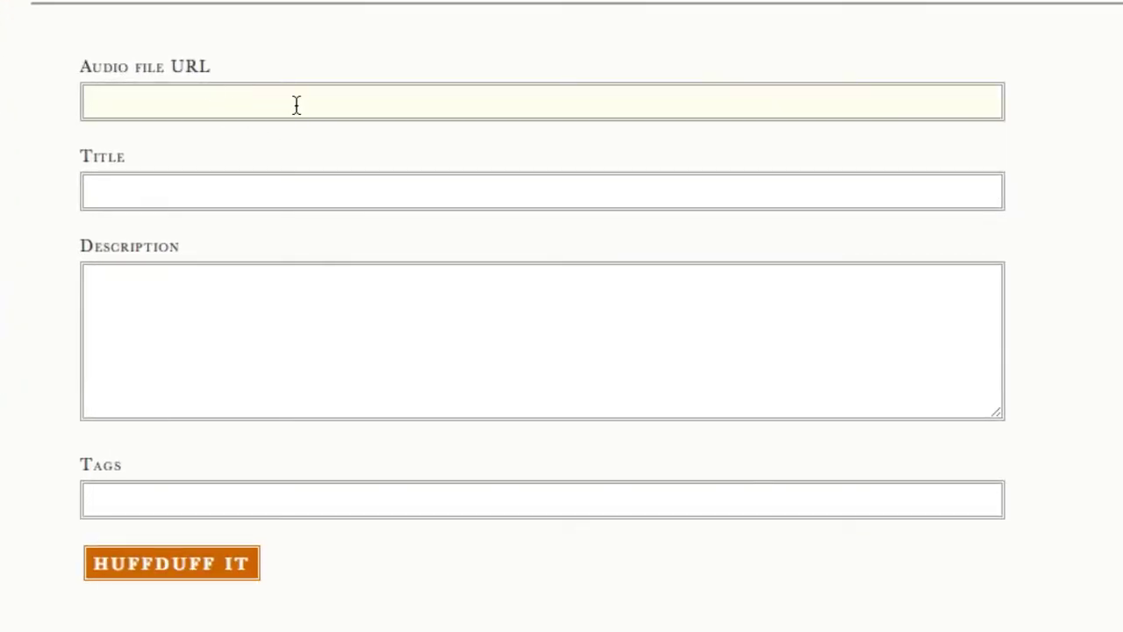
left_click(184, 191)
left_click(263, 323)
left_click(371, 496)
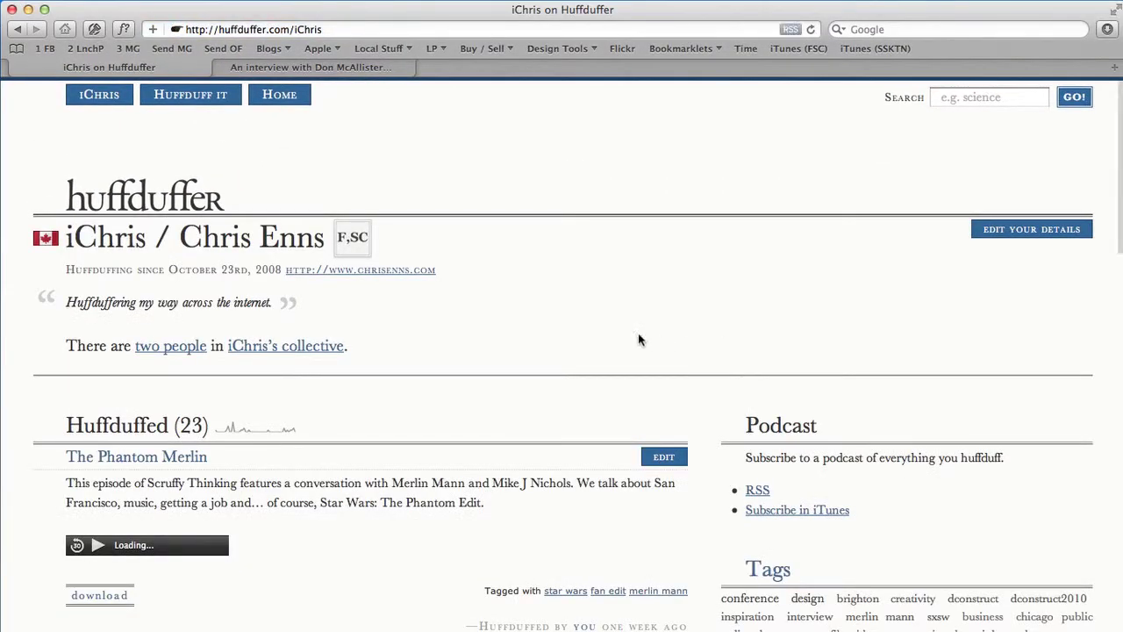
Drag the footer's Huffduff it bookmarklet onto the bookmarks bar, keeping its name, then return to SSKTN
scroll(652, 371, "down", 15)
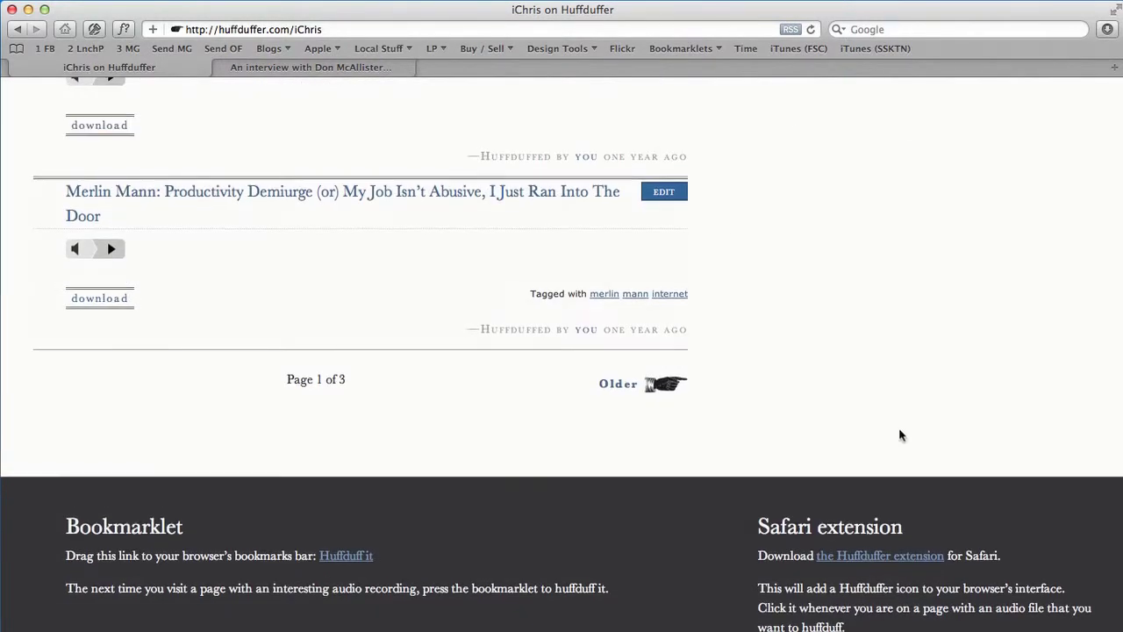
left_click(352, 559)
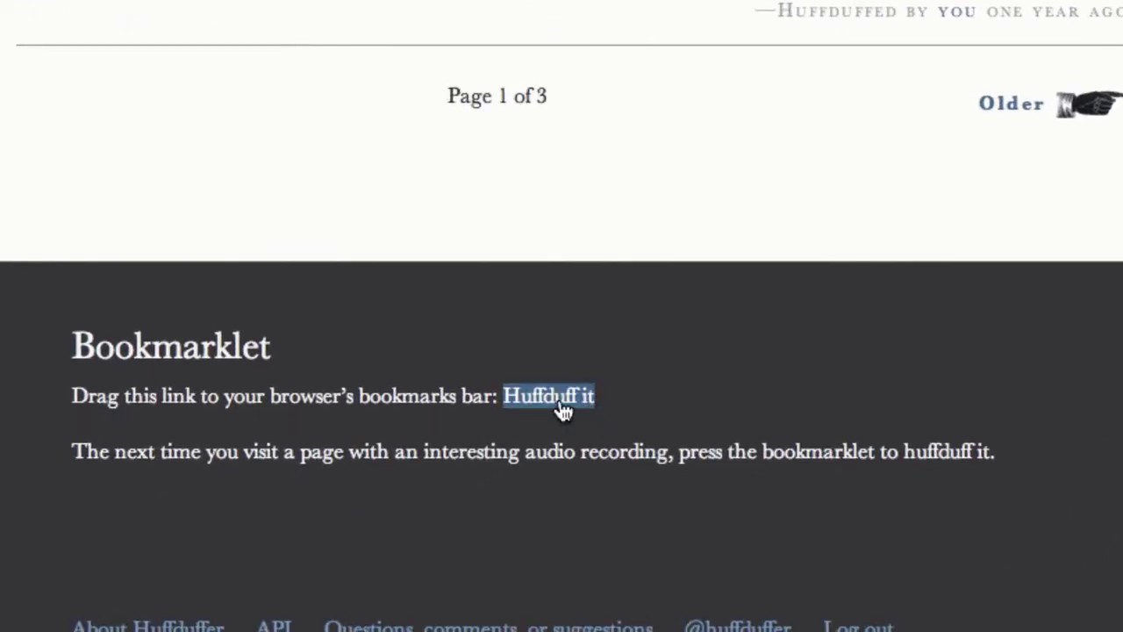
left_click_drag(563, 410, 332, 383)
scroll(708, 292, "up", 10)
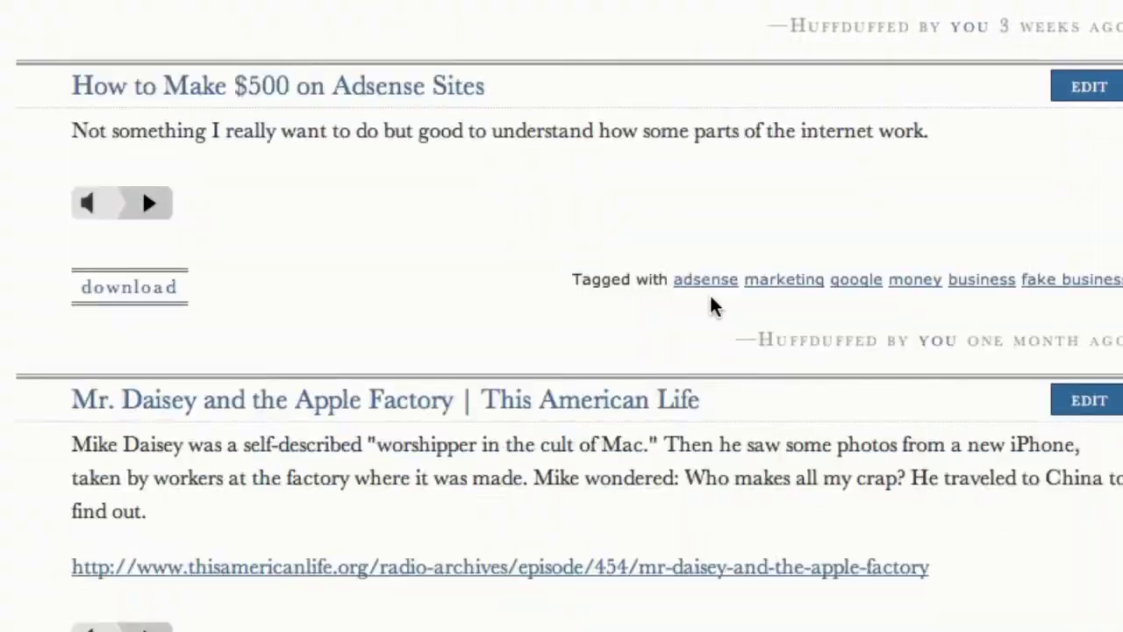
scroll(708, 292, "down", 10)
left_click(563, 399)
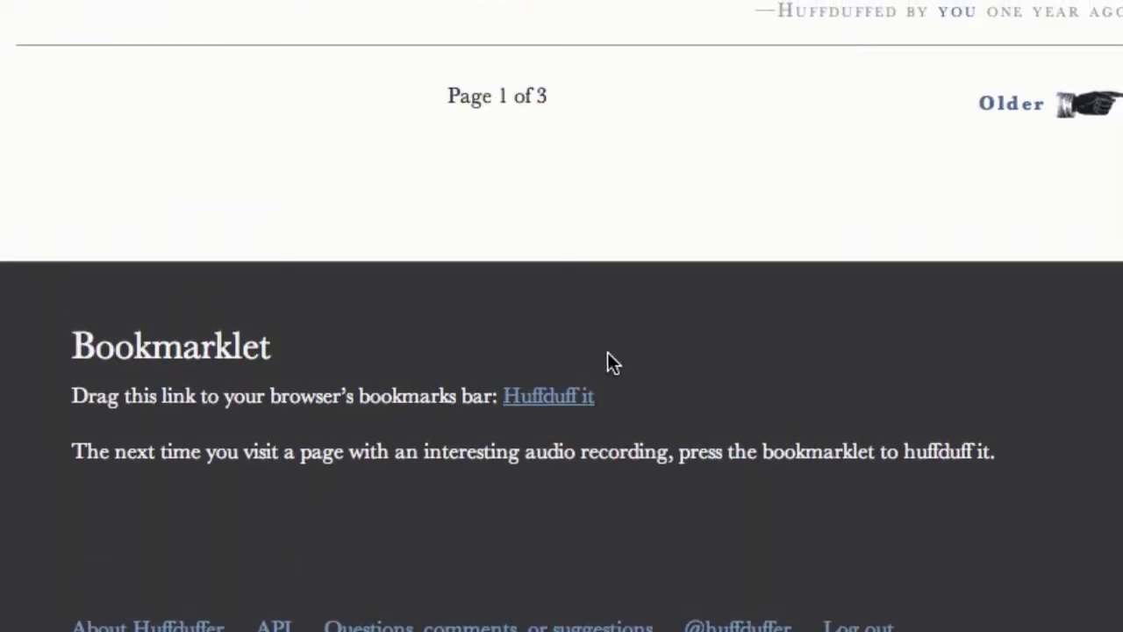
left_click(548, 399)
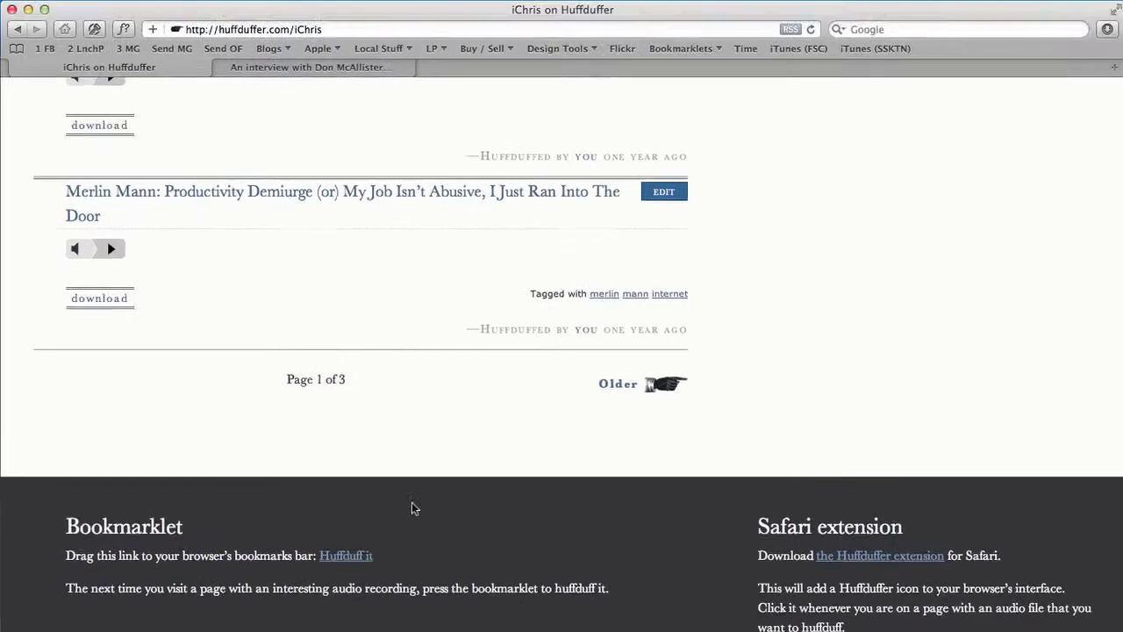
left_click_drag(412, 507, 960, 51)
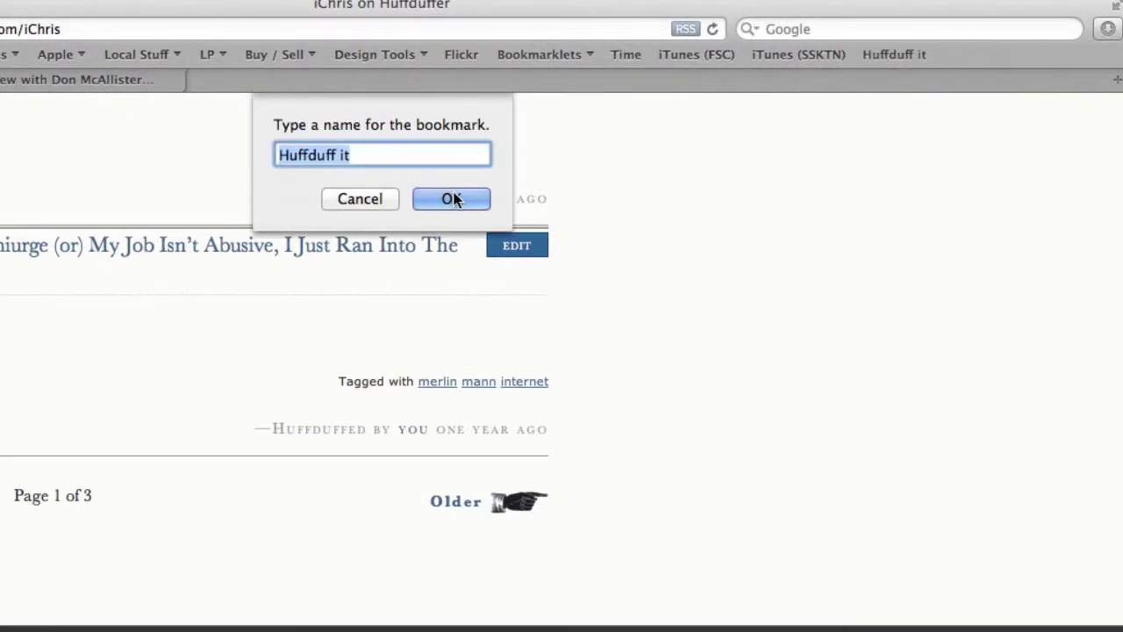
left_click(451, 193)
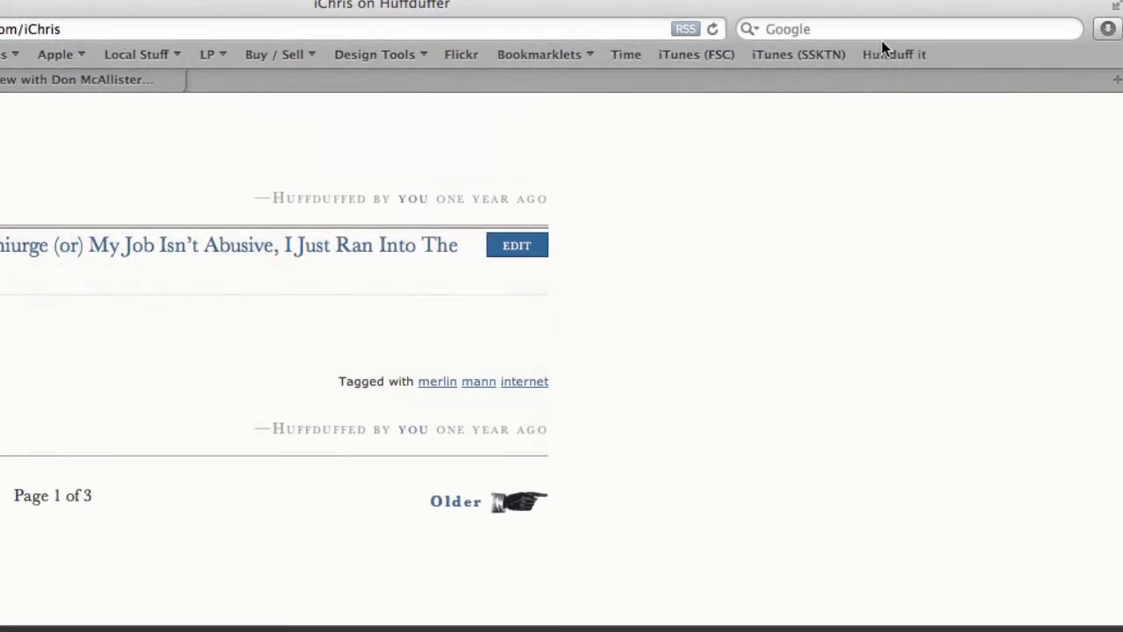
left_click(136, 77)
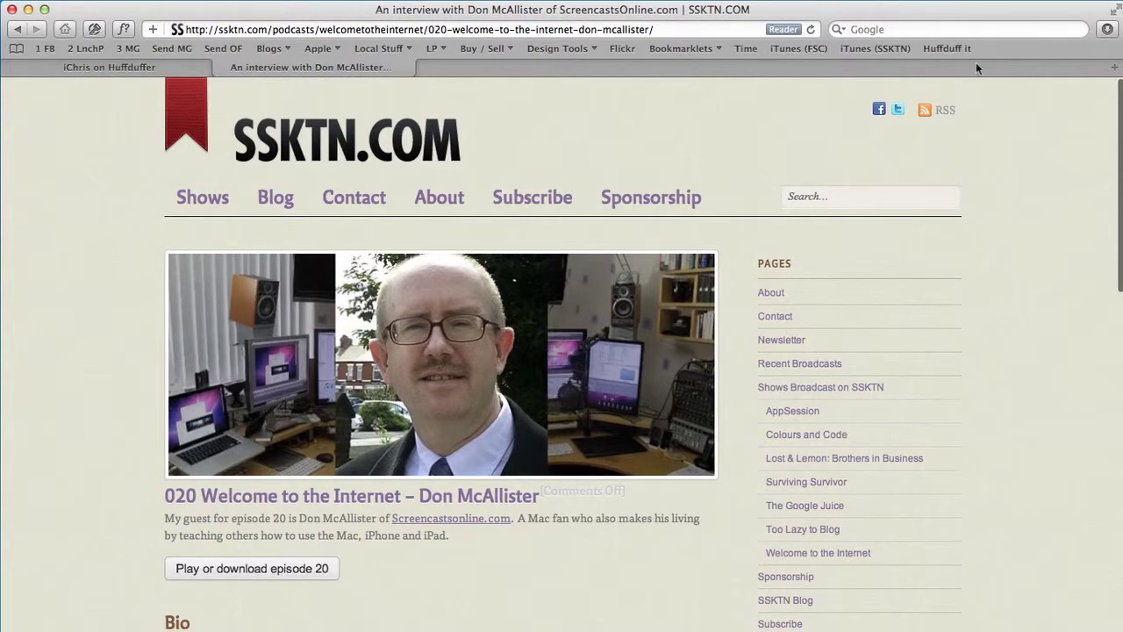
Launch the Huffduff it bookmarklet on the episode page, check the audio URL, and paste the interview title
left_click(953, 52)
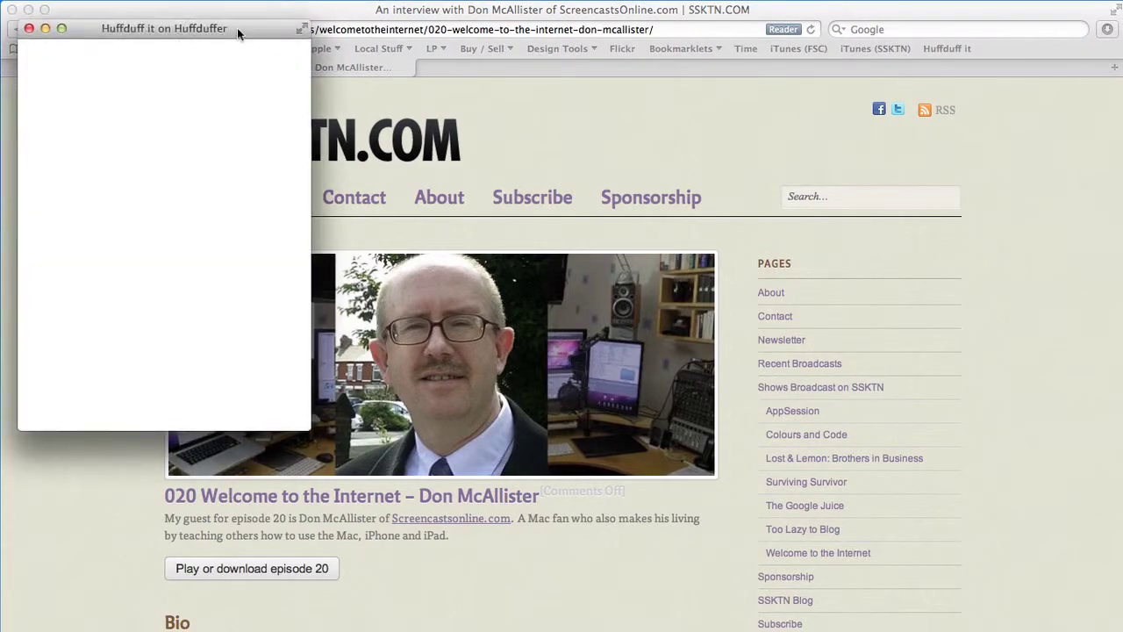
left_click_drag(237, 27, 601, 88)
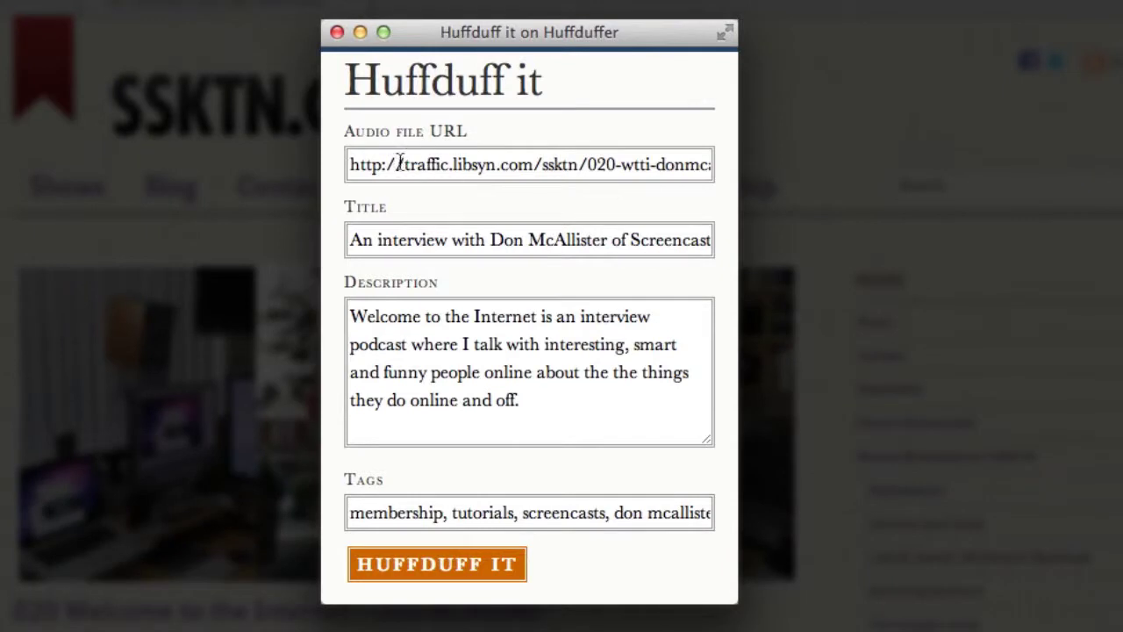
left_click_drag(408, 174, 824, 167)
left_click(462, 238)
left_click_drag(359, 240, 489, 300)
key("cmd+v")
Review the prefilled description and tags, then submit the episode with HUFFDUFF IT
left_click_drag(352, 317, 570, 447)
scroll(527, 377, "up", 5)
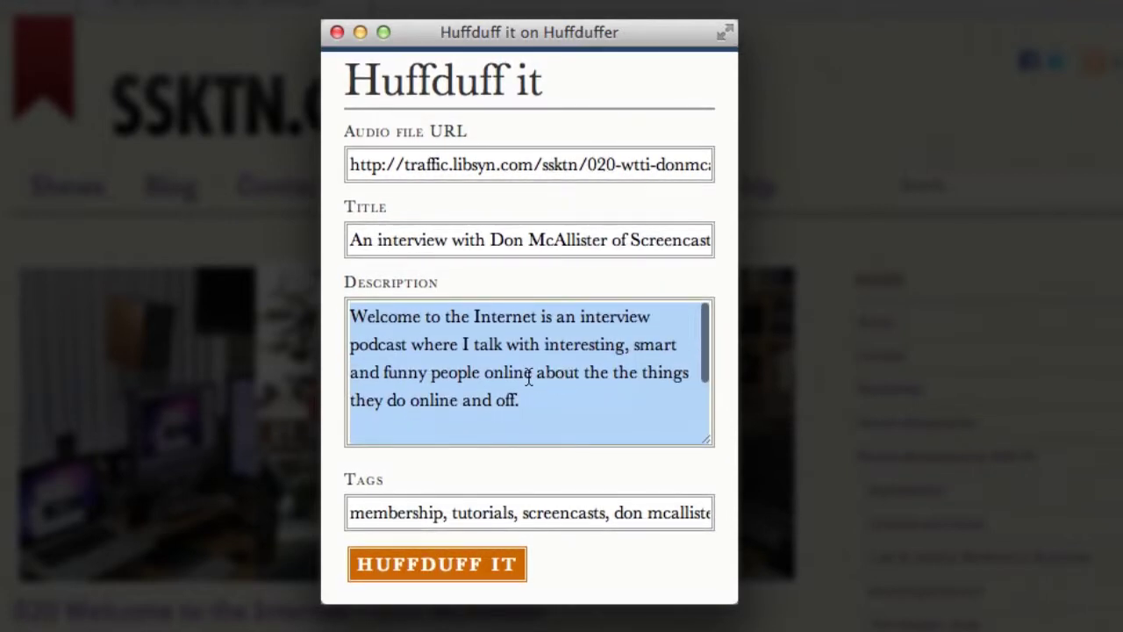
left_click(533, 372)
left_click_drag(359, 513, 620, 519)
left_click_drag(507, 517, 781, 519)
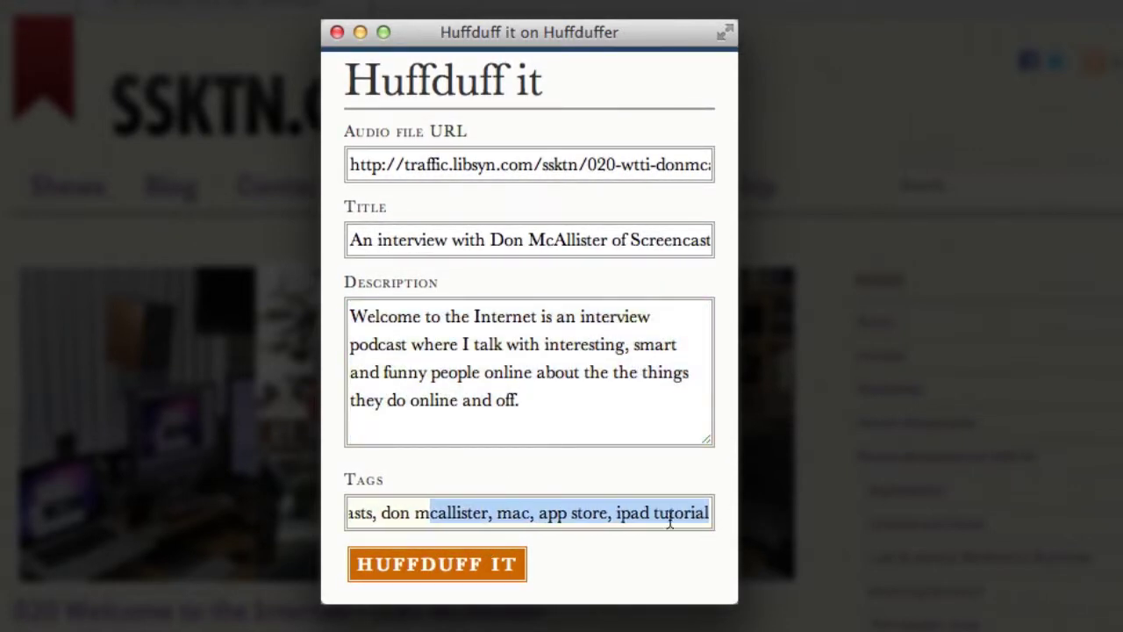
left_click(492, 520)
left_click(471, 571)
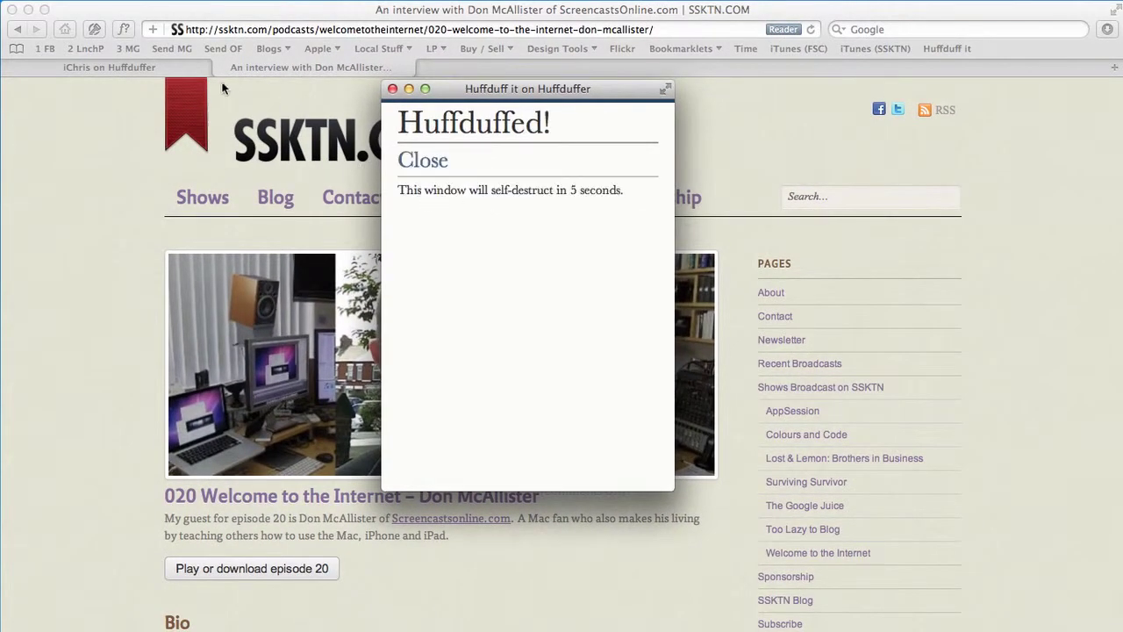
Reload the profile to show the Don McAllister interview first, play and pause its audio, then start the iTunes subscription
left_click(137, 69)
scroll(837, 127, "up", 15)
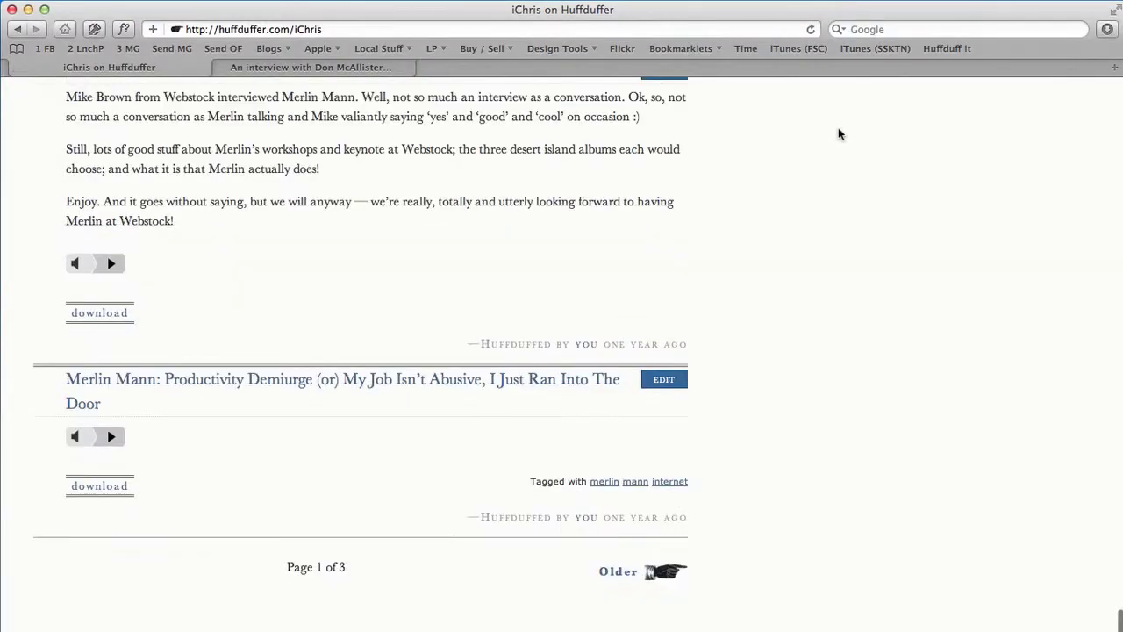
left_click(811, 29)
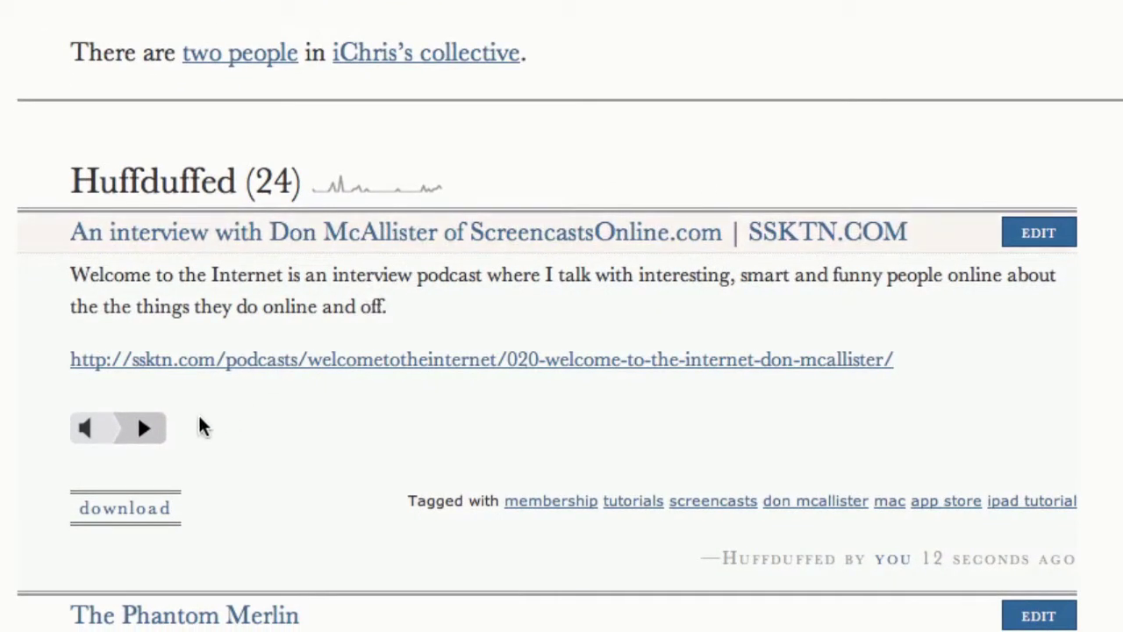
left_click(146, 428)
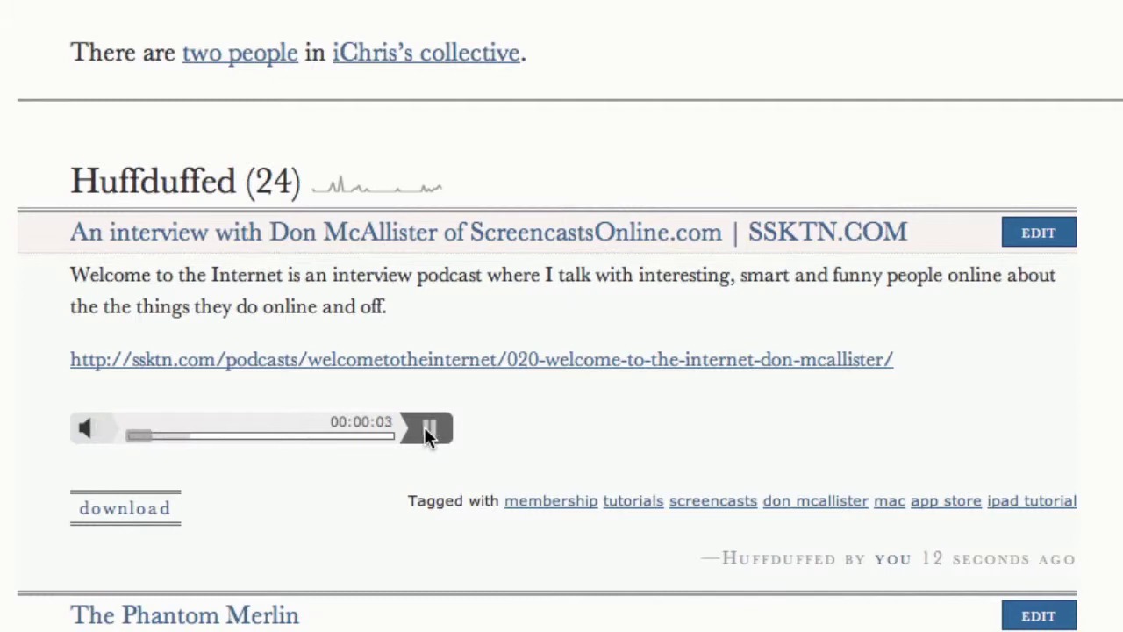
left_click(424, 427)
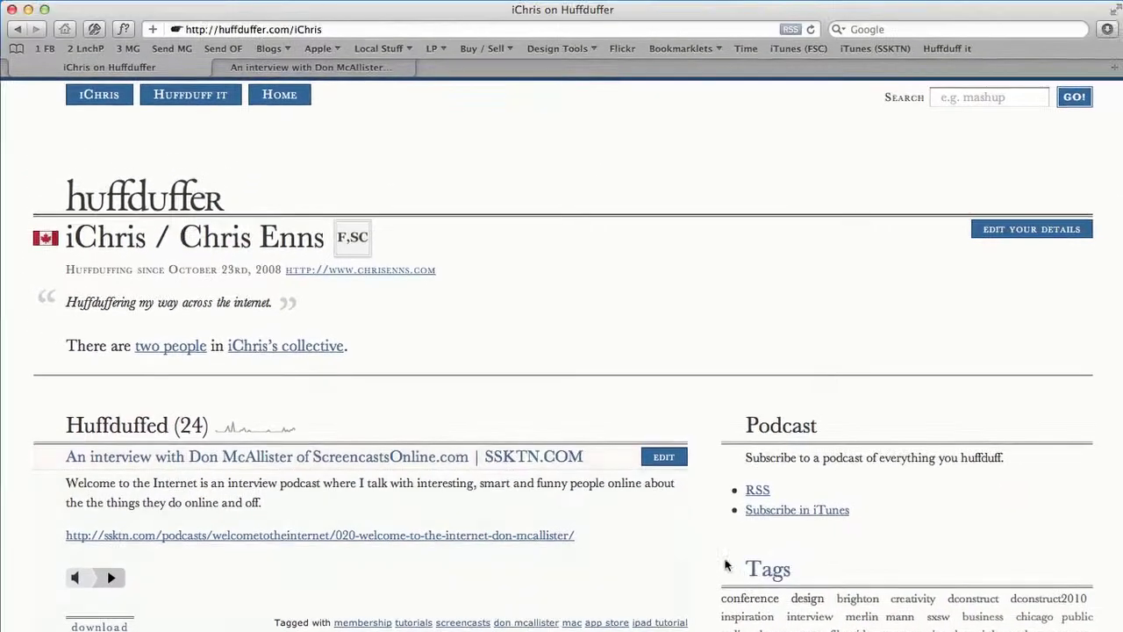
left_click(908, 457)
Subscribe to the profile feed via Subscribe in iTunes and the RSS link for Instacast
left_click(765, 514)
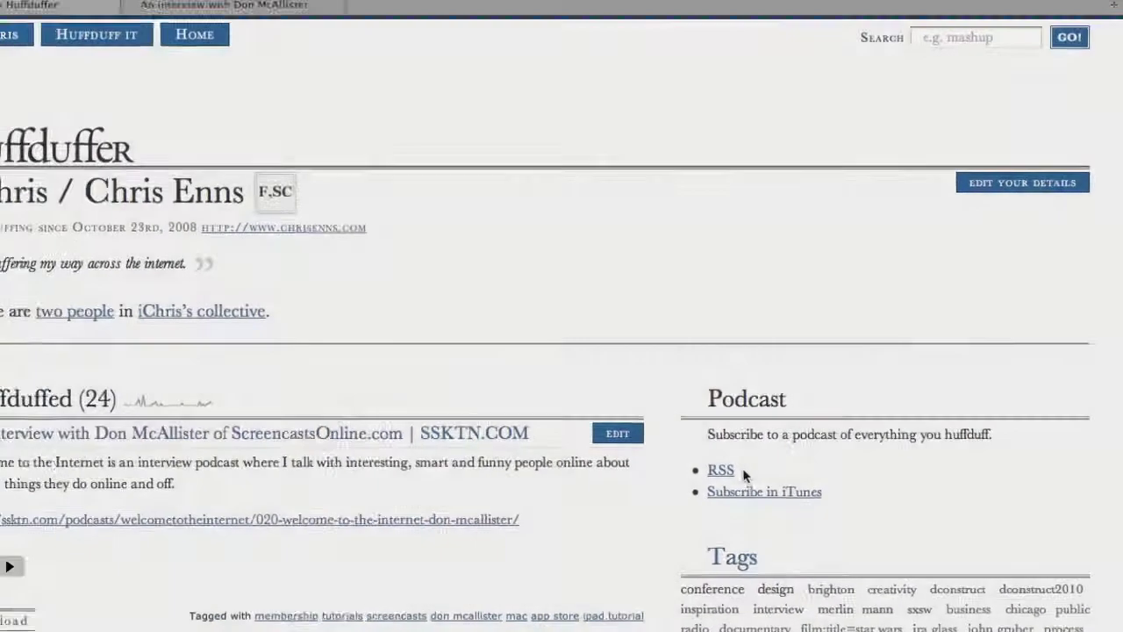
left_click(719, 470)
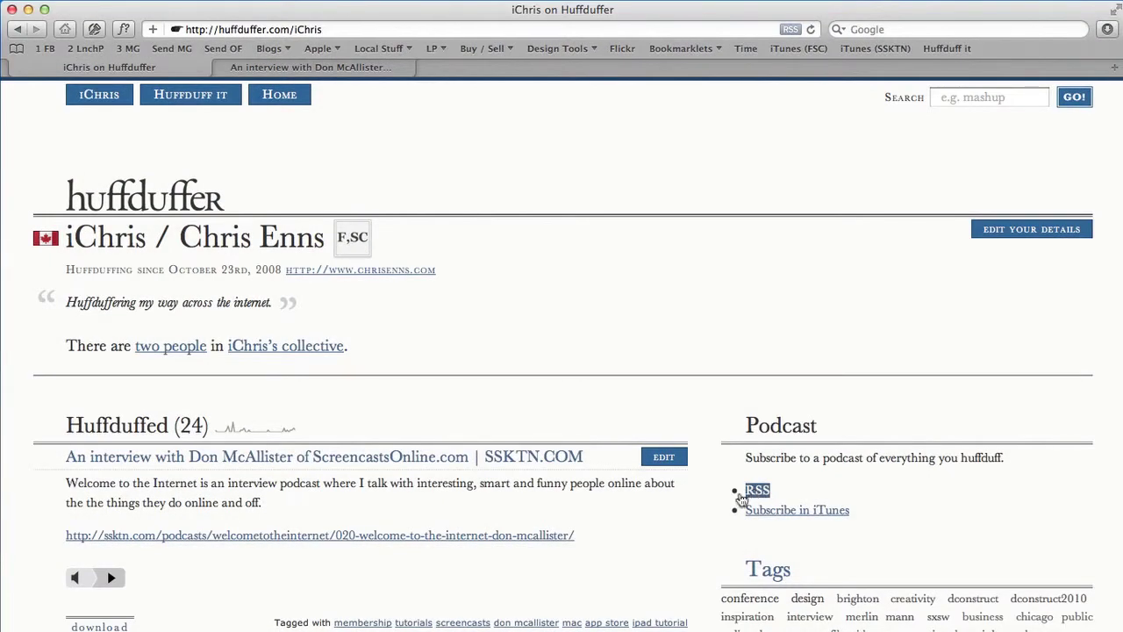
scroll(676, 507, "down", 5)
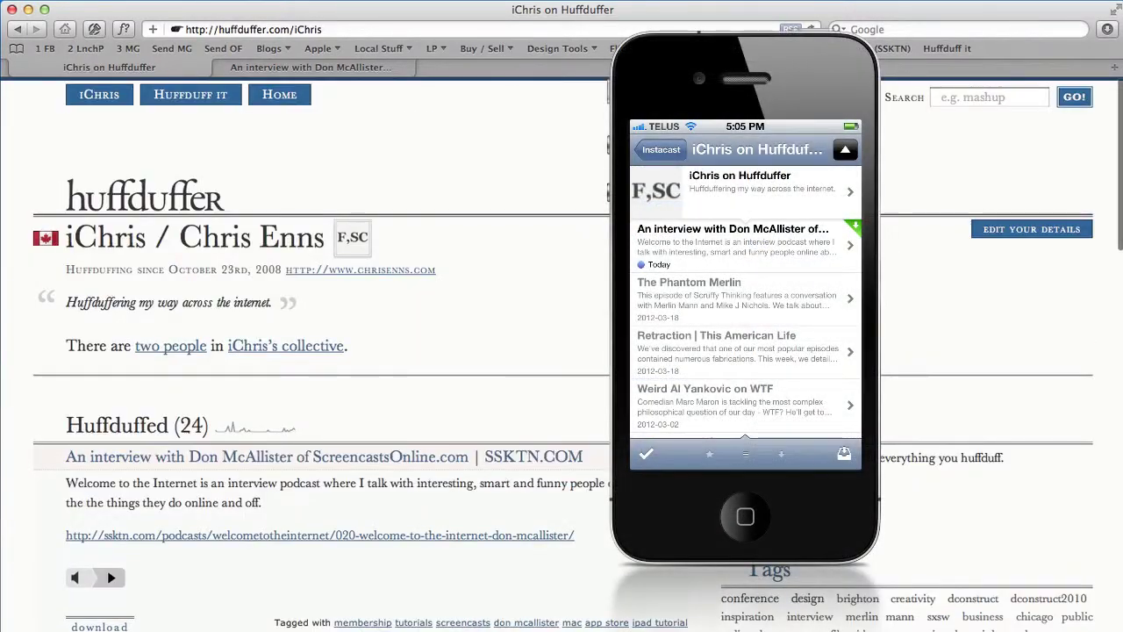
scroll(352, 471, "down", 5)
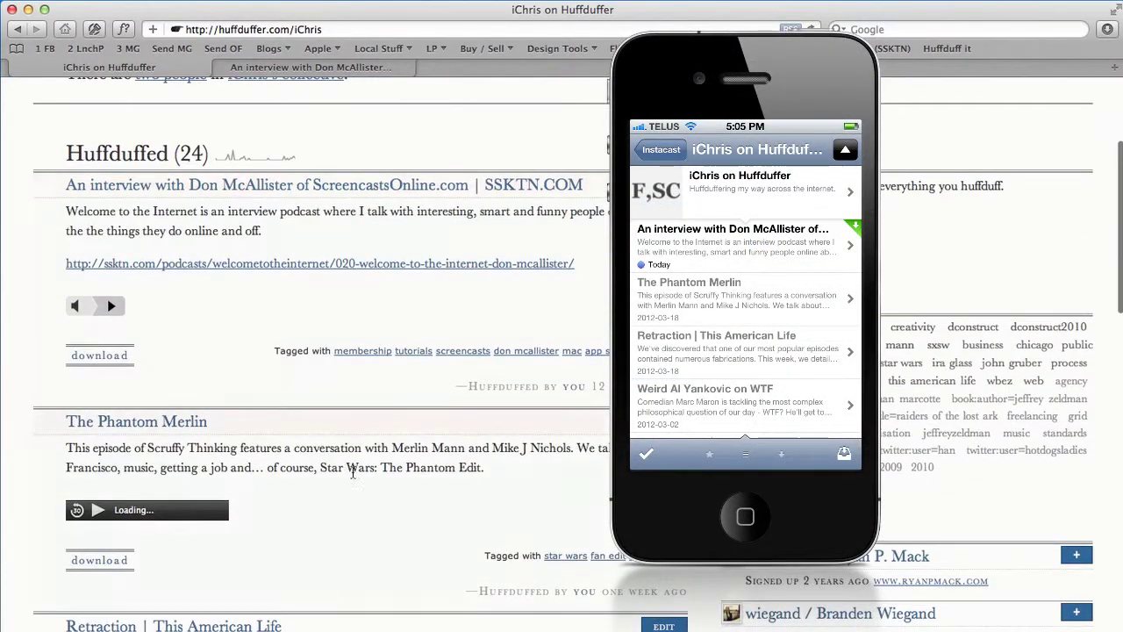
scroll(175, 289, "up", 1)
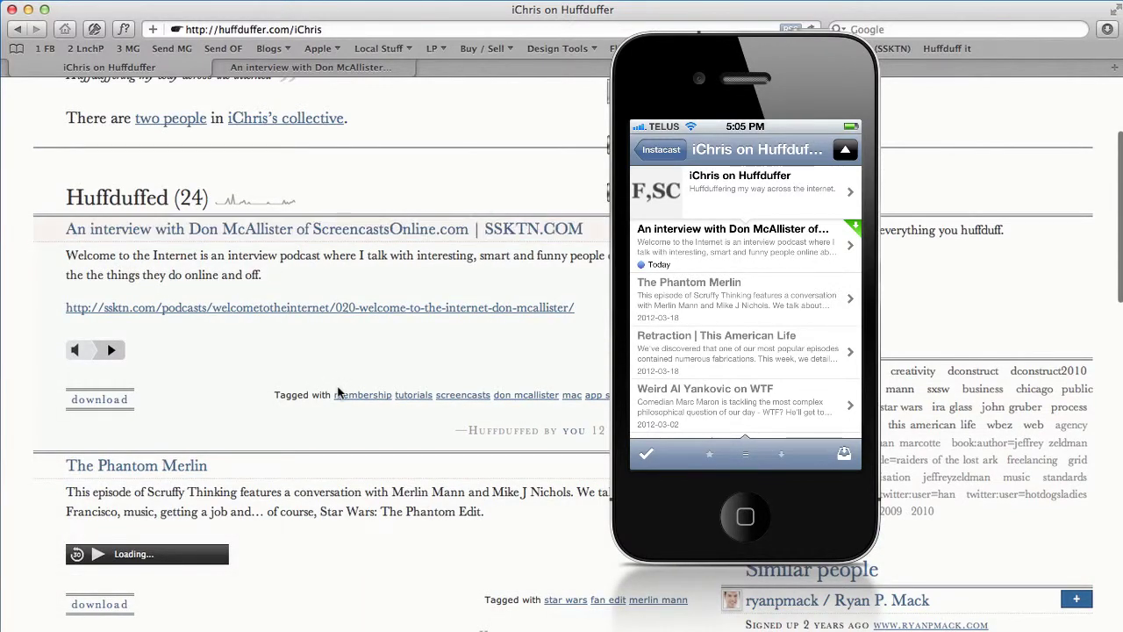
scroll(339, 392, "down", 3)
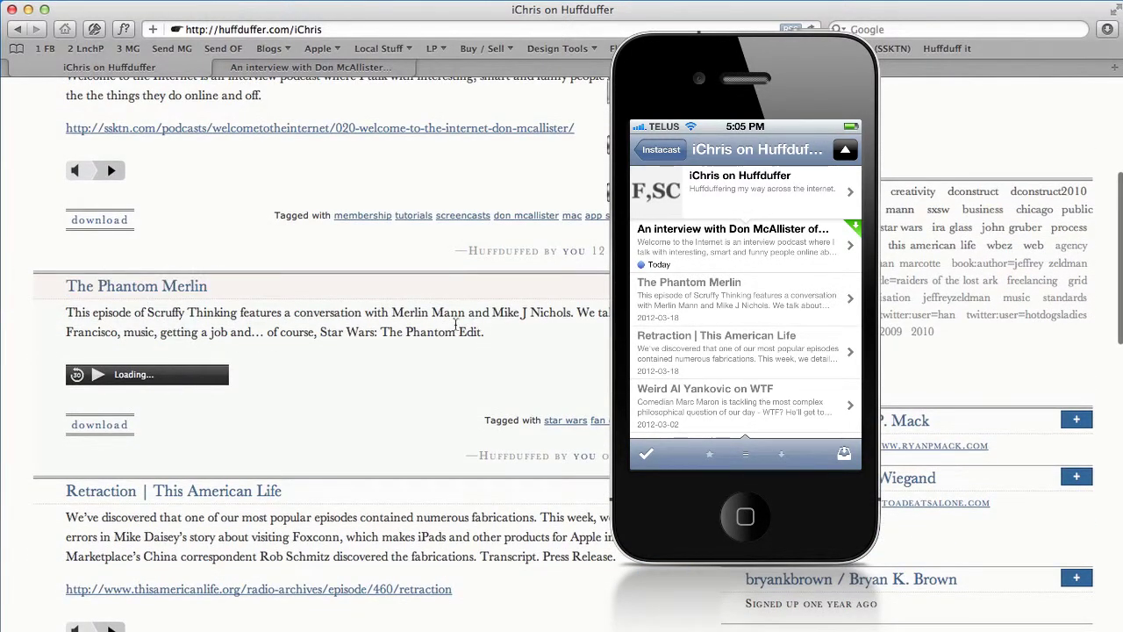
scroll(478, 368, "down", 4)
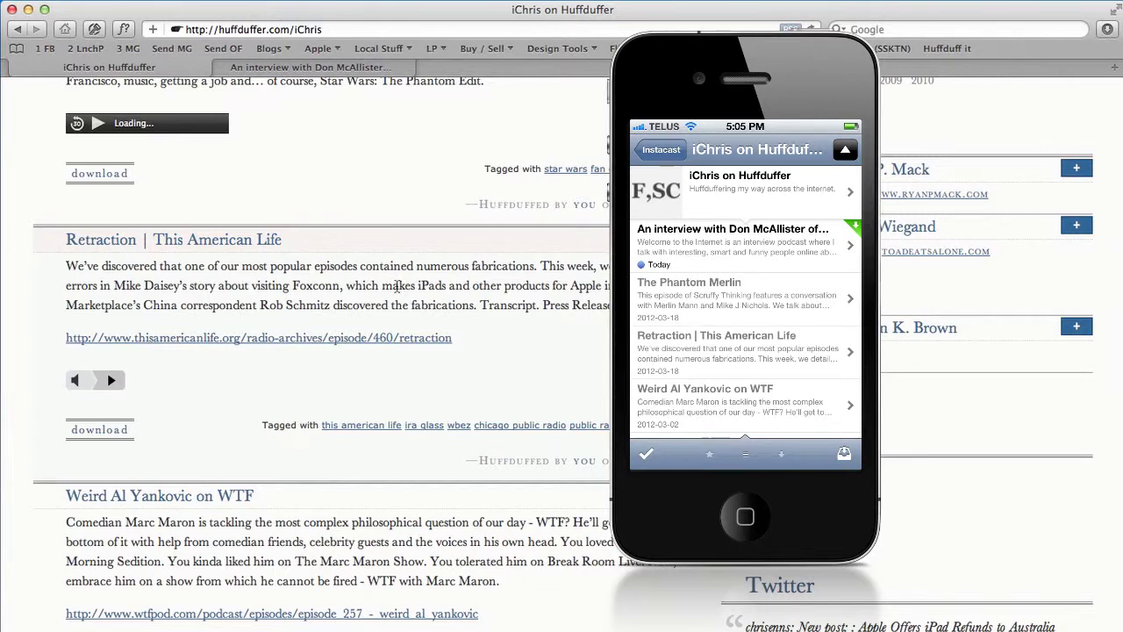
scroll(397, 286, "down", 3)
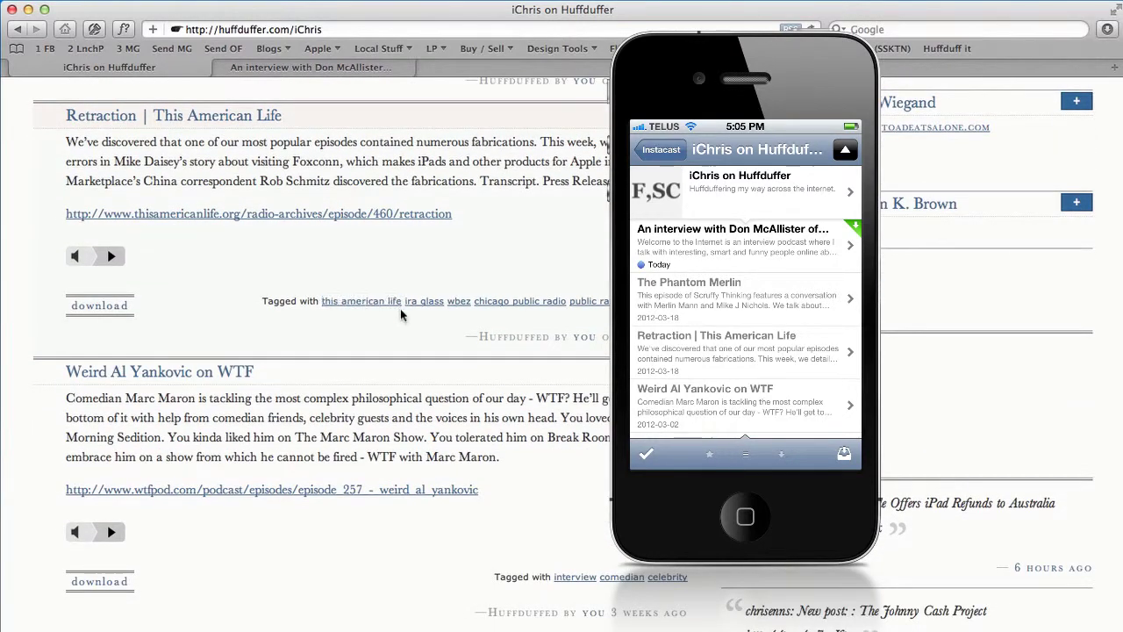
scroll(391, 311, "down", 1)
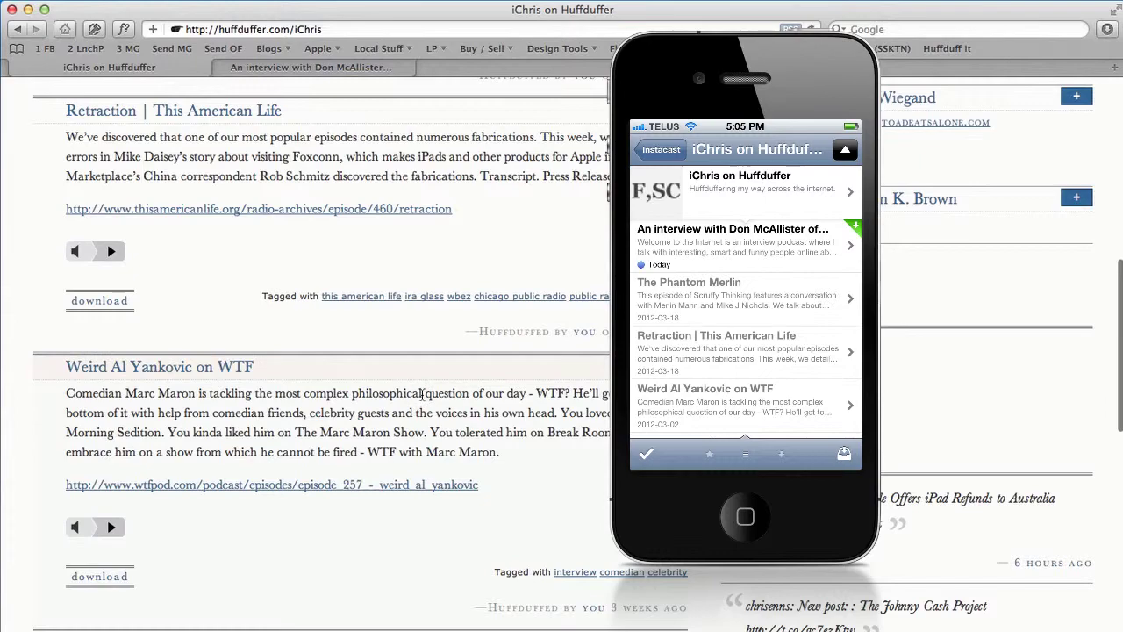
scroll(422, 395, "down", 15)
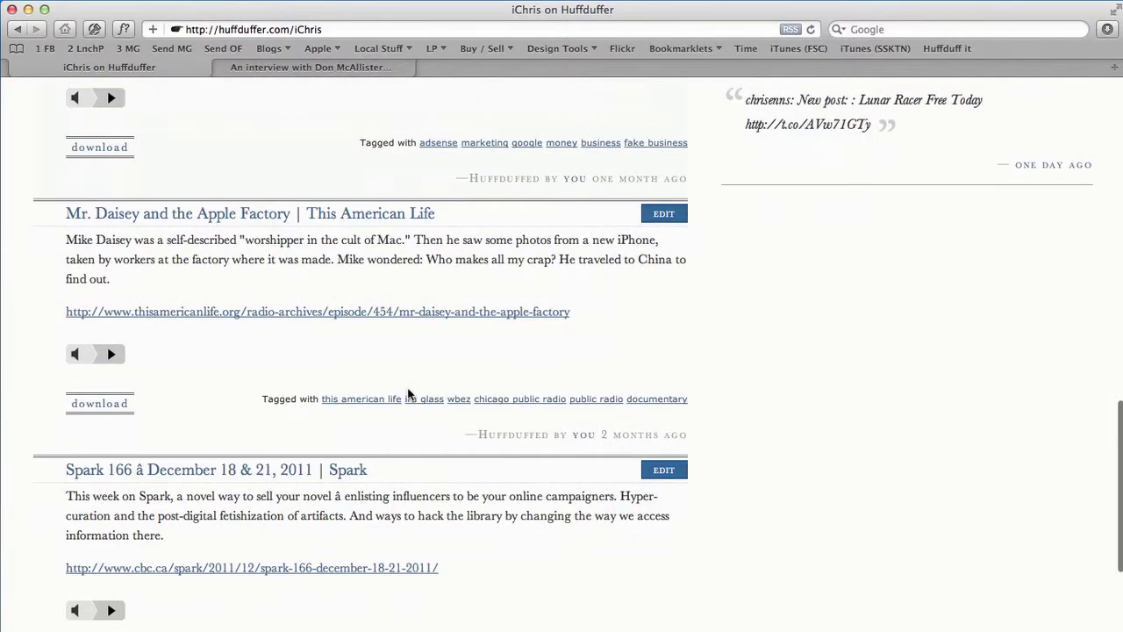
scroll(408, 394, "up", 20)
scroll(495, 374, "down", 1)
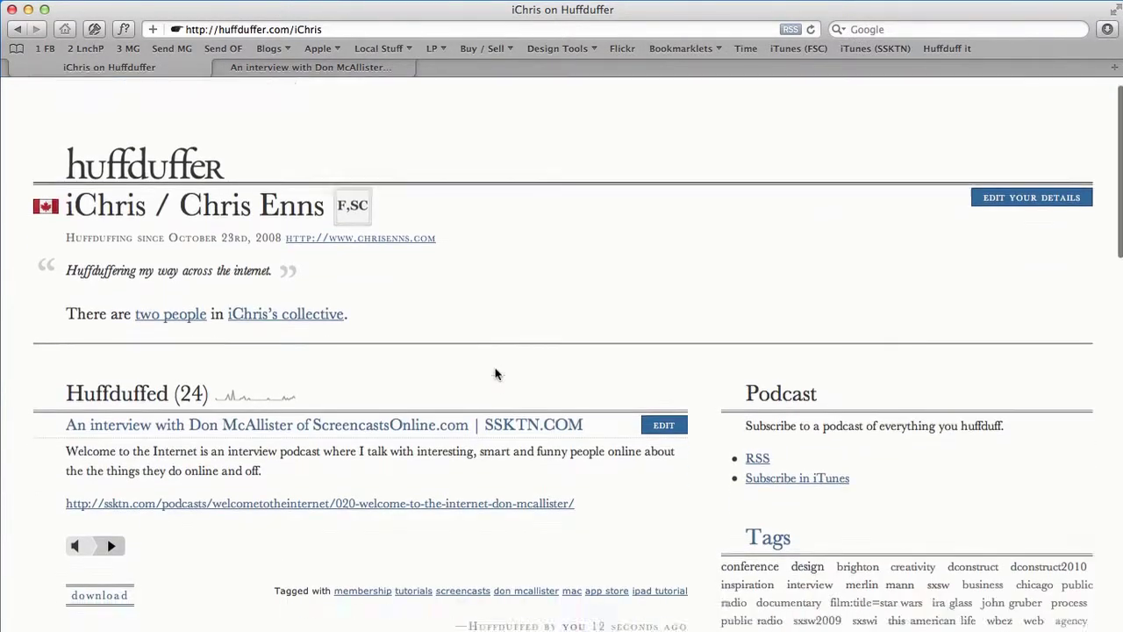
scroll(495, 375, "down", 4)
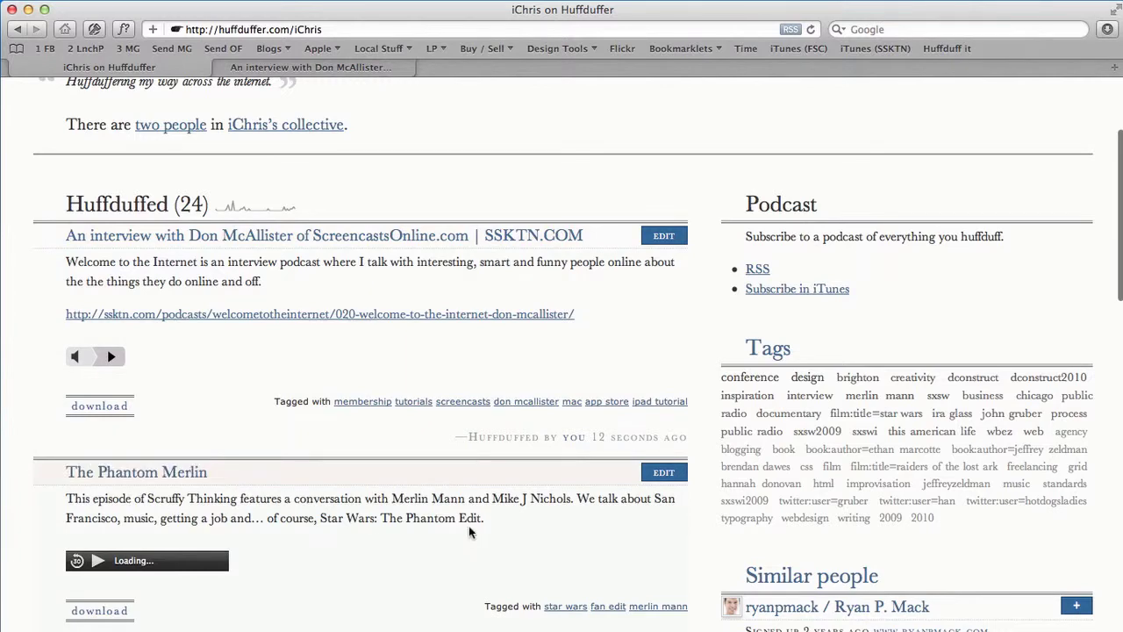
scroll(465, 519, "down", 5)
scroll(466, 522, "up", 10)
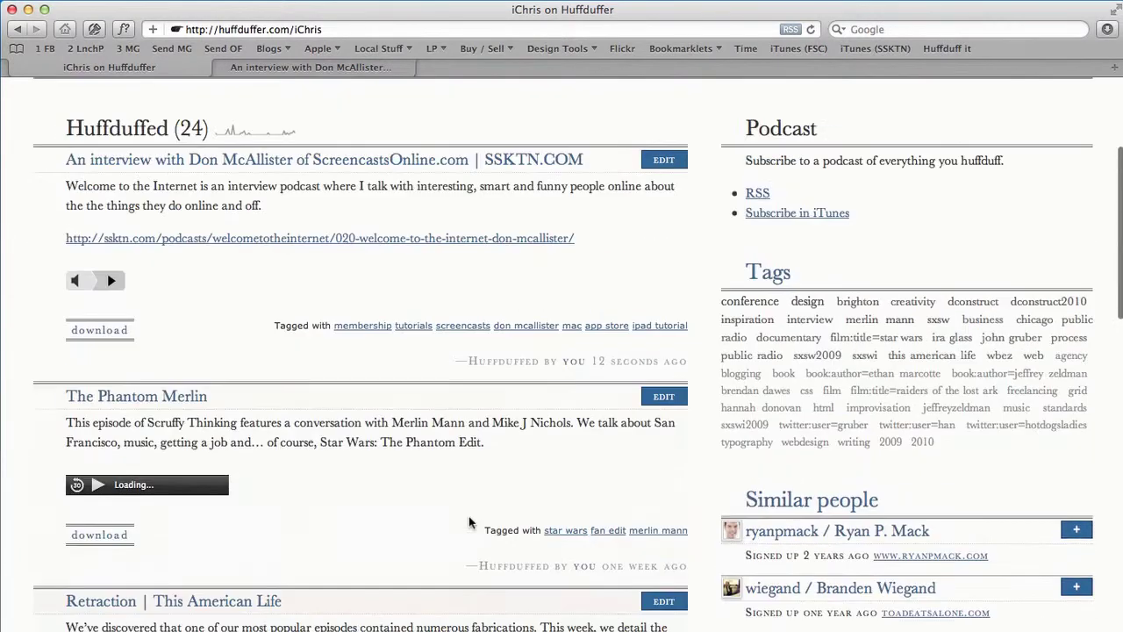
scroll(469, 523, "down", 1)
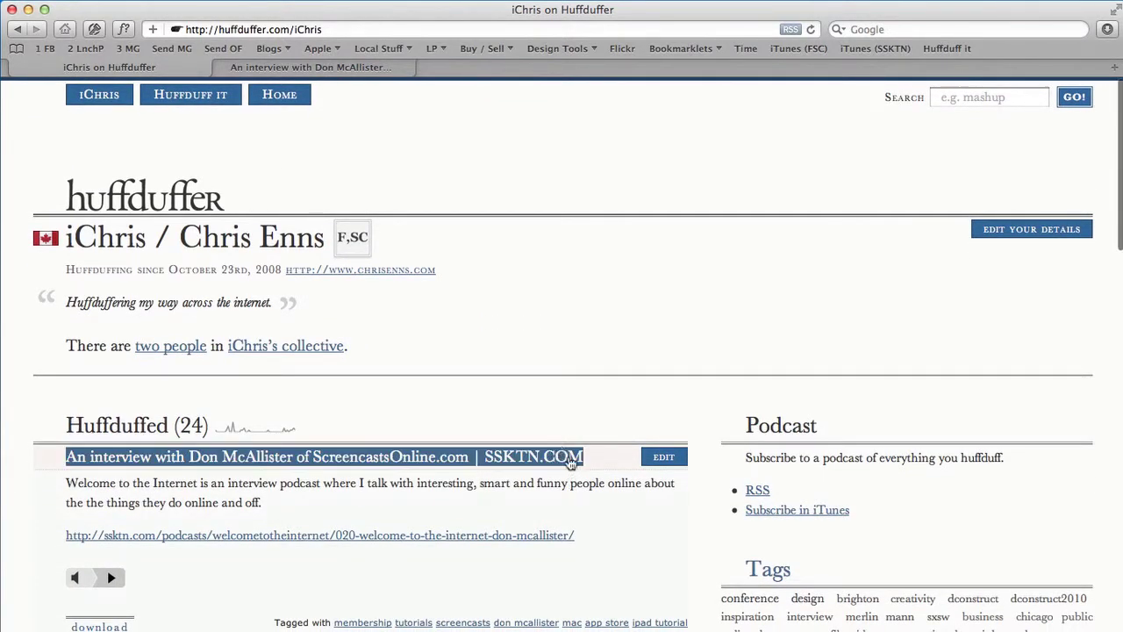